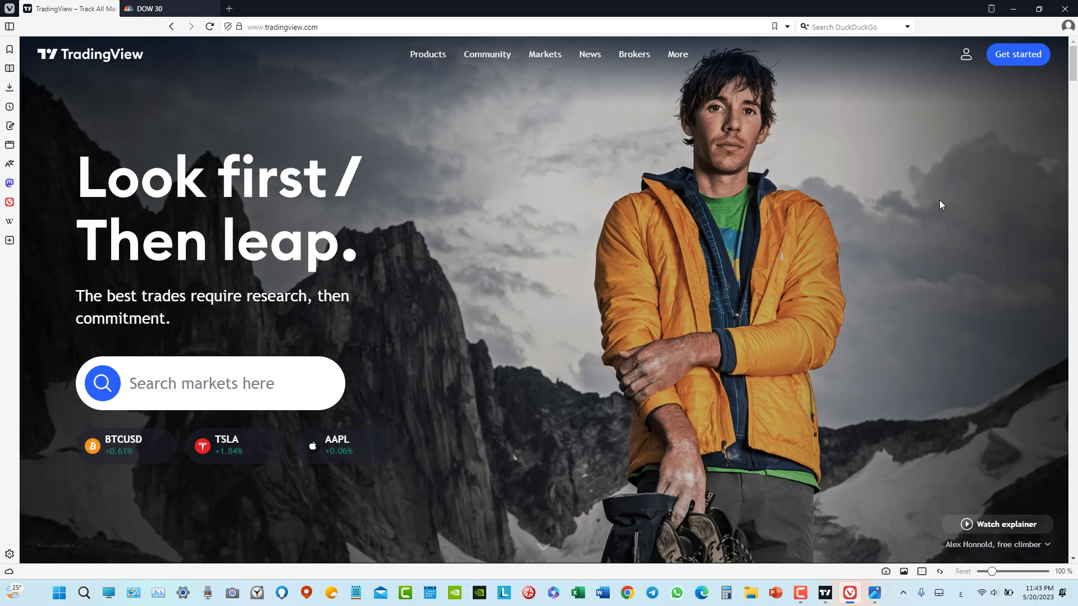
- Review the companies and ticker symbols listed in CNBC's Dow 30 Chart, from American Express down to Dow Inc
left_click(149, 9)
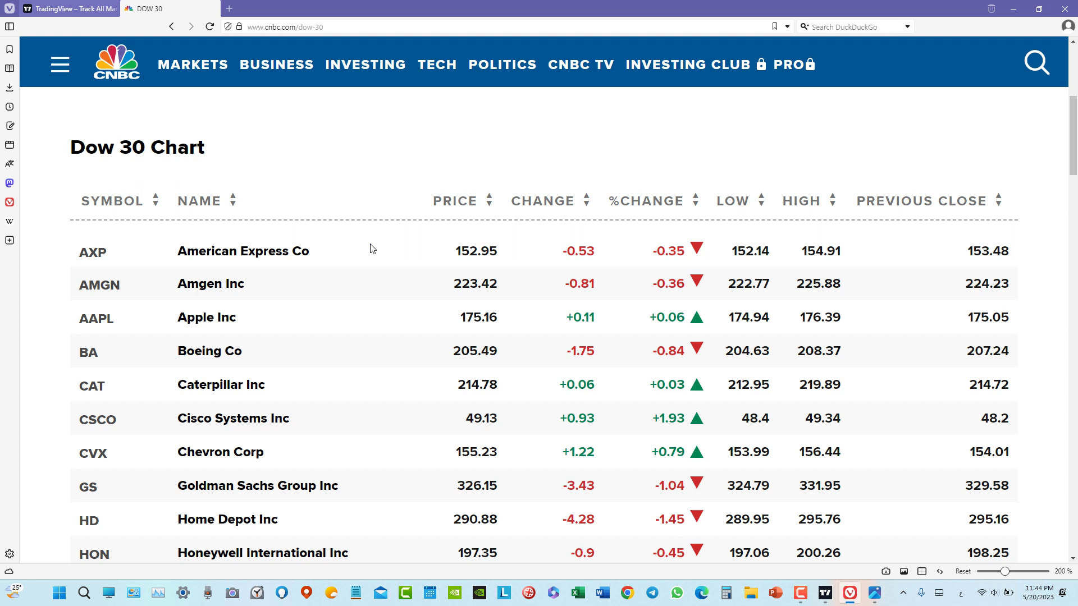
scroll(375, 342, "down", 1)
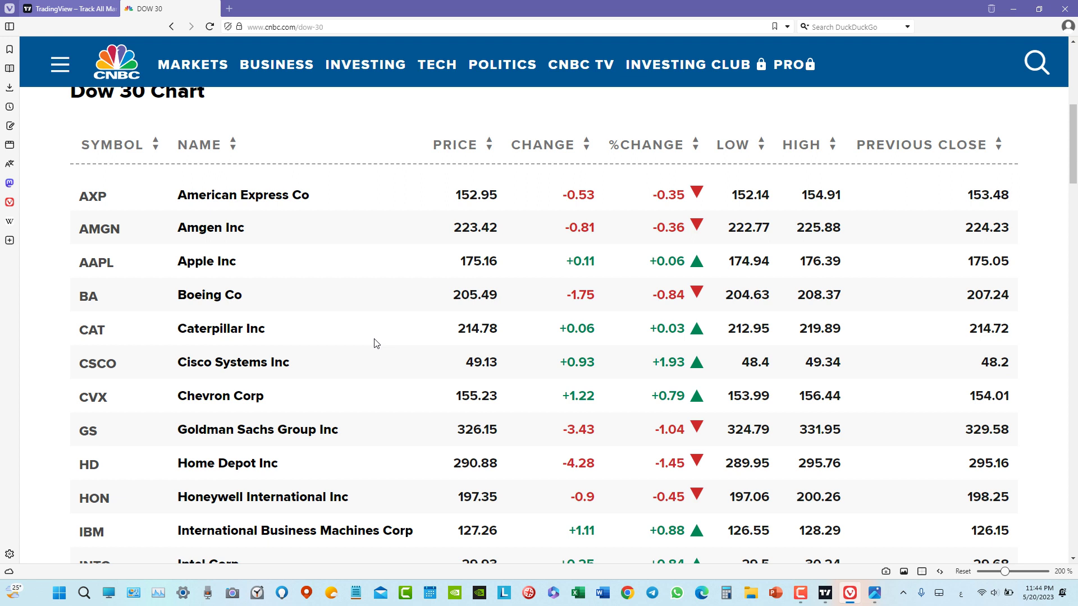
scroll(378, 339, "down", 1)
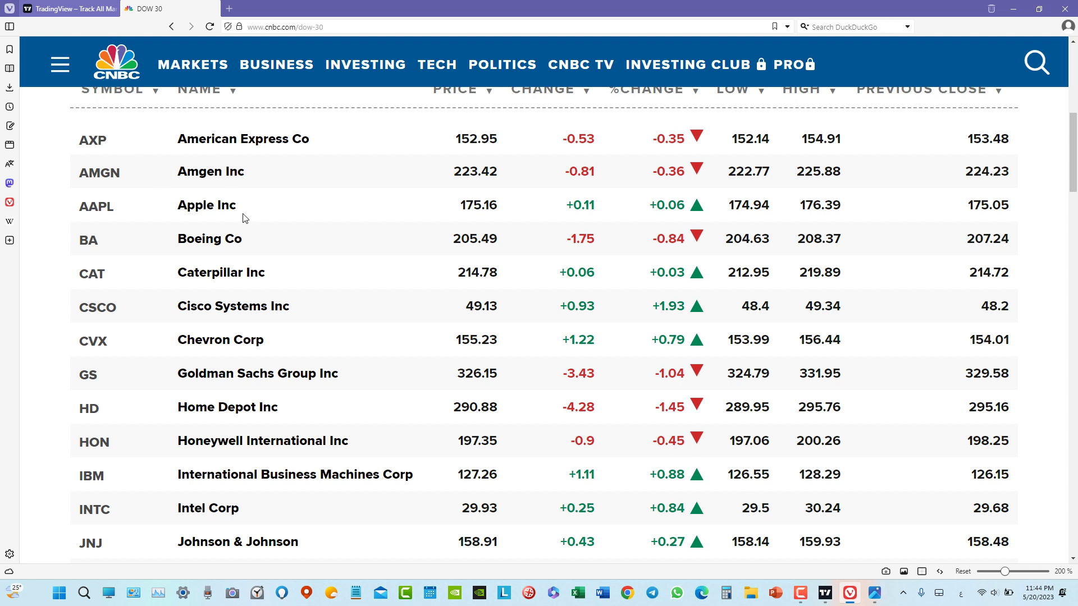
scroll(335, 281, "down", 1)
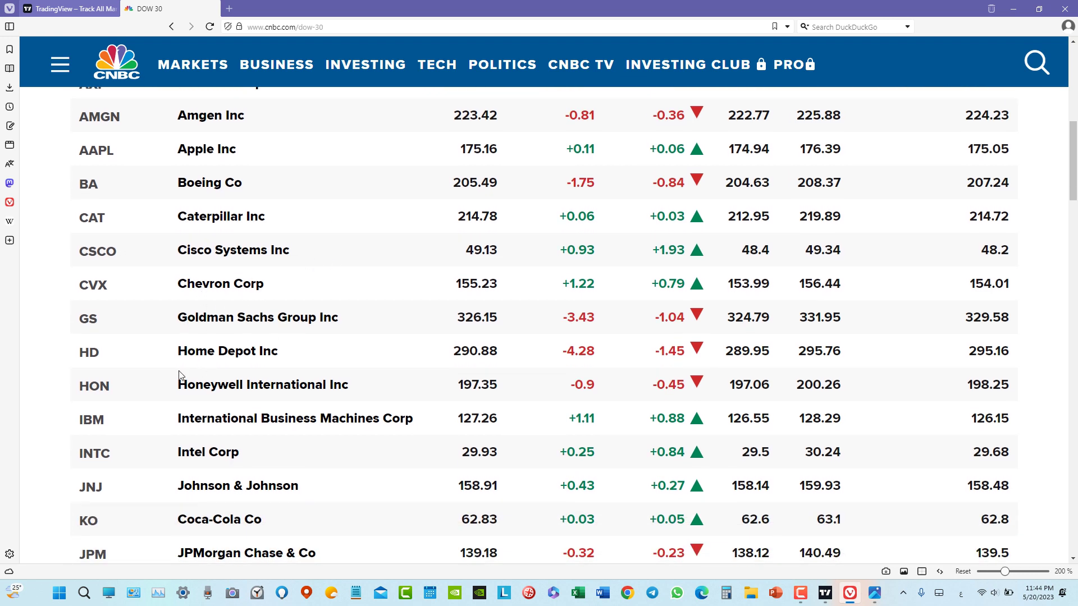
scroll(274, 371, "down", 1)
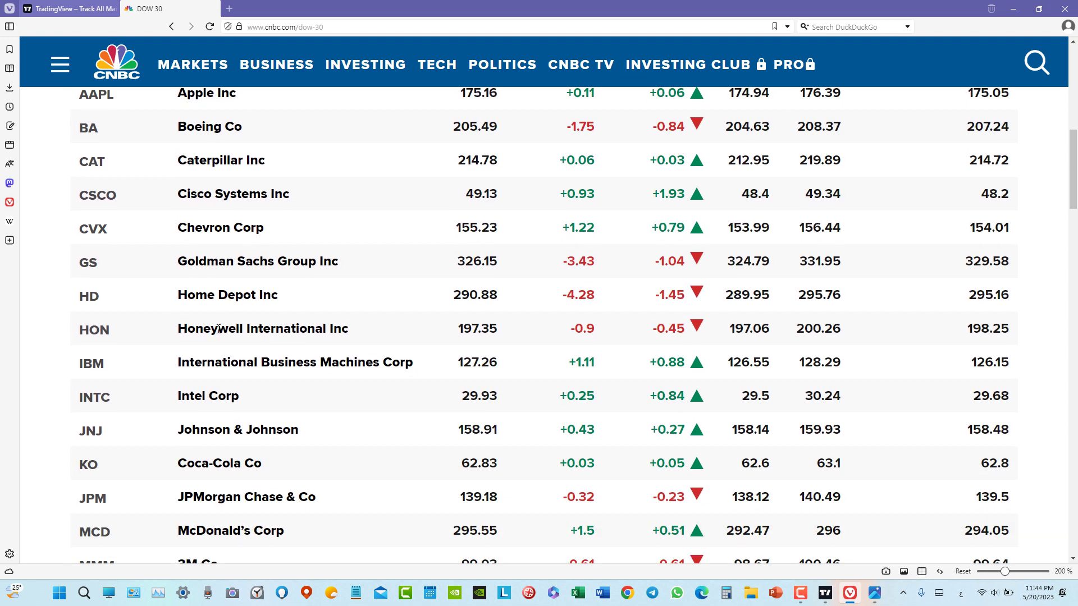
left_click_drag(355, 334, 167, 330)
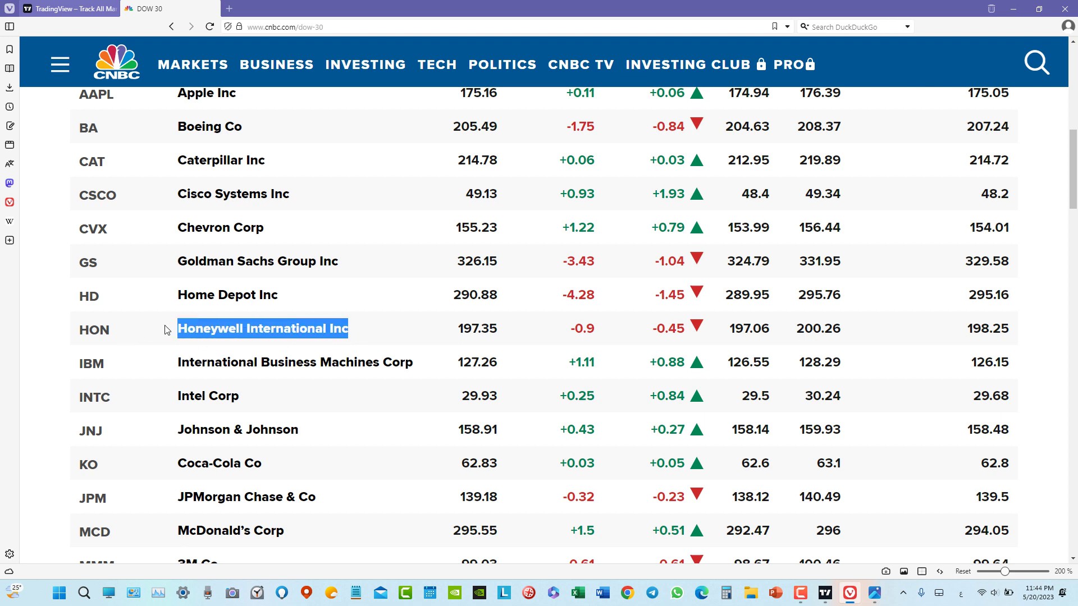
left_click(368, 331)
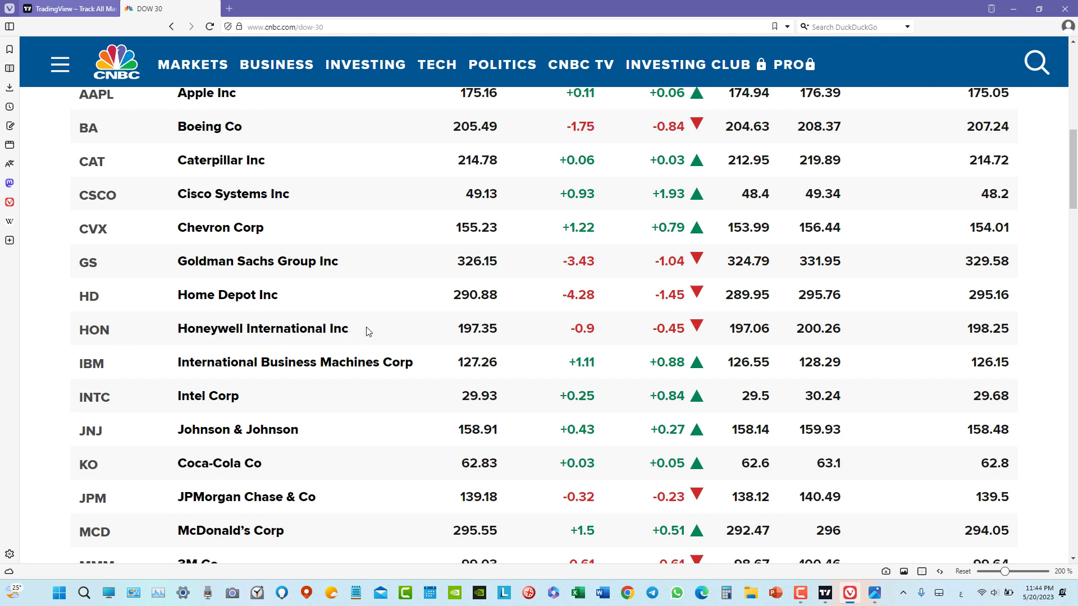
scroll(375, 397, "down", 1)
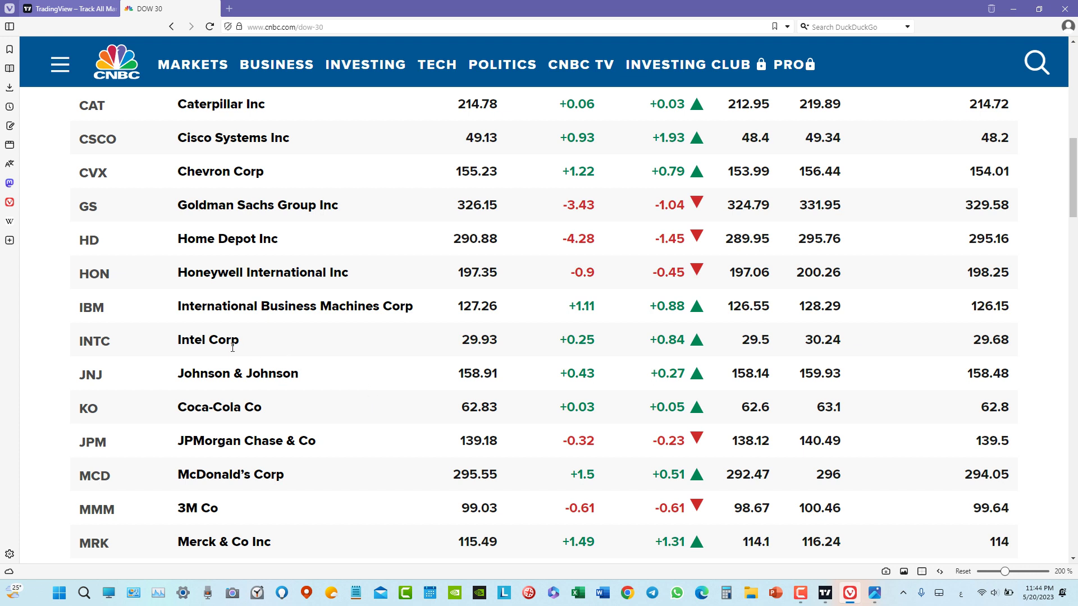
scroll(362, 356, "down", 1)
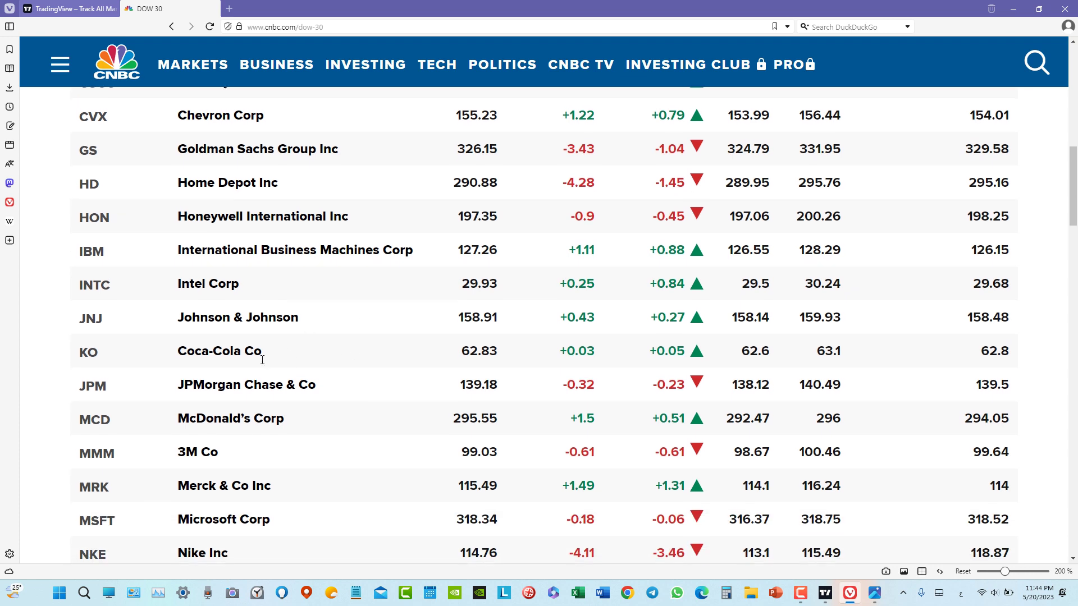
scroll(262, 359, "down", 1)
scroll(247, 362, "down", 2)
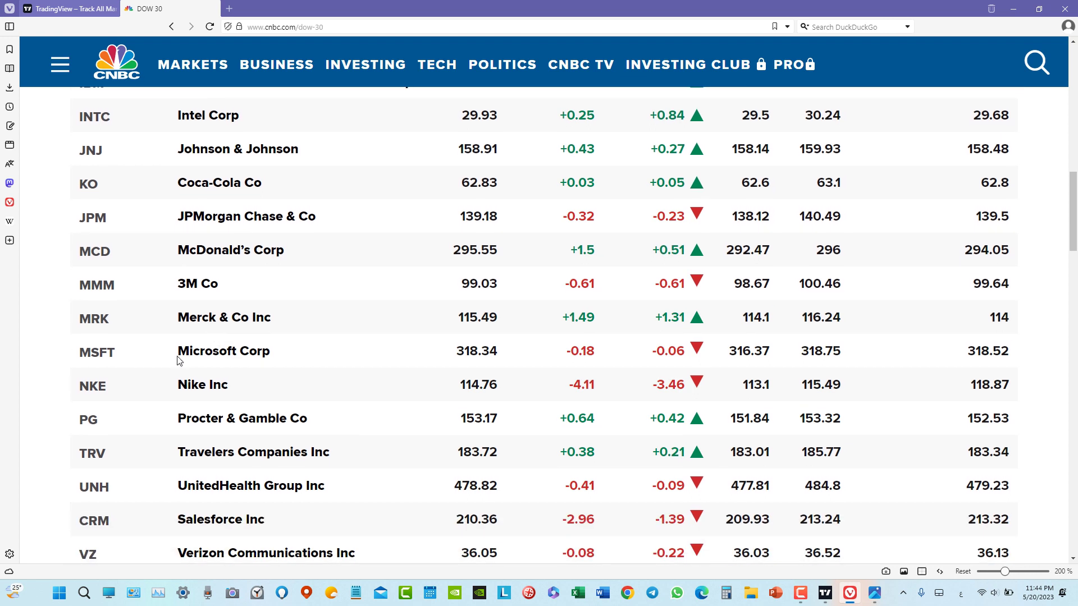
scroll(312, 365, "down", 1)
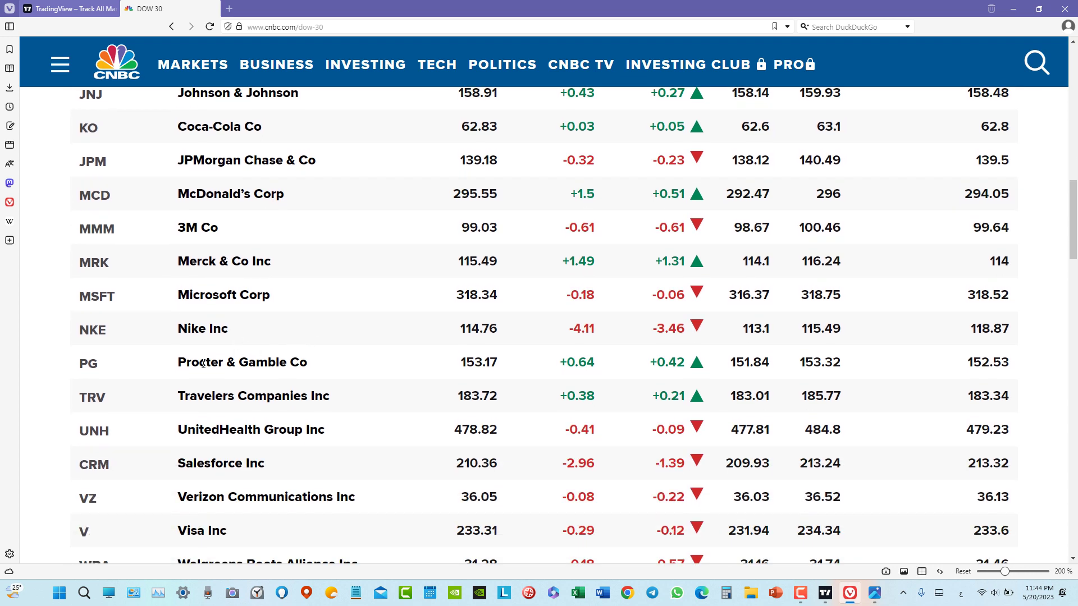
scroll(300, 399, "down", 1)
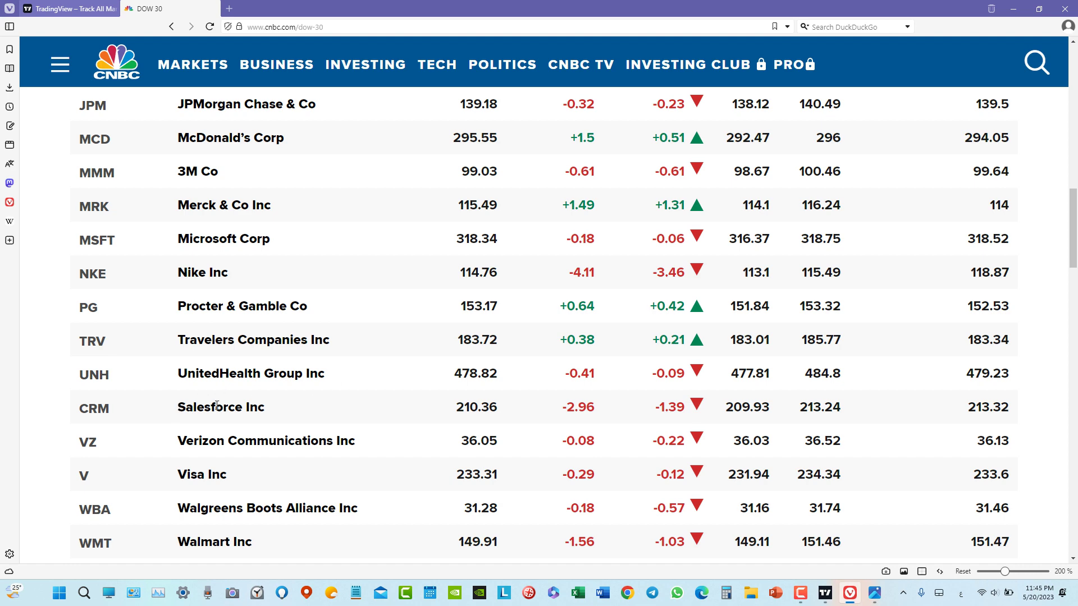
scroll(277, 414, "down", 2)
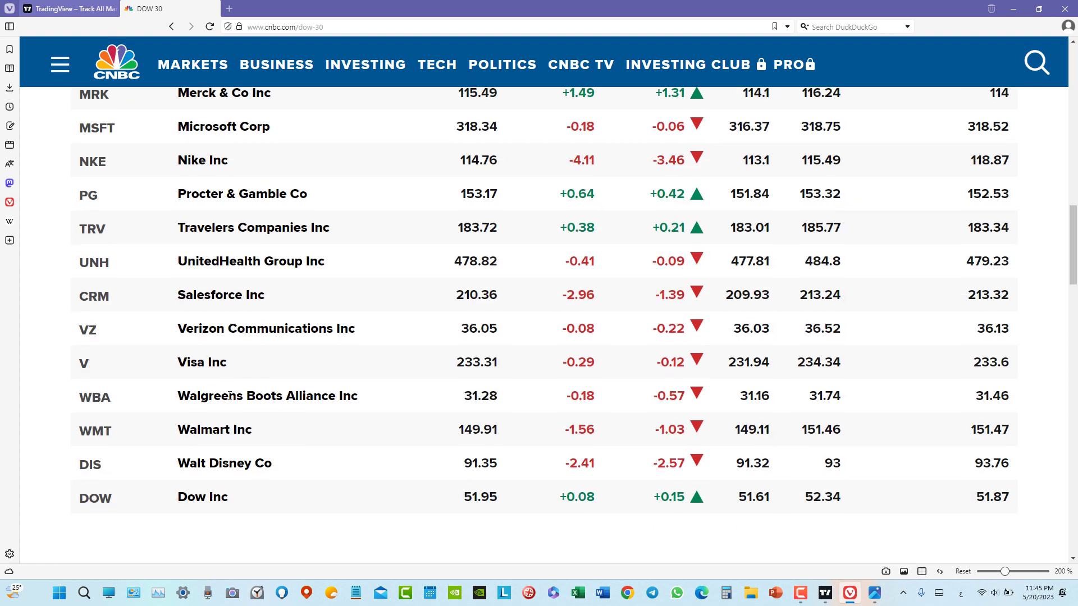
left_click_drag(180, 397, 284, 402)
left_click(305, 399)
scroll(293, 509, "up", 10)
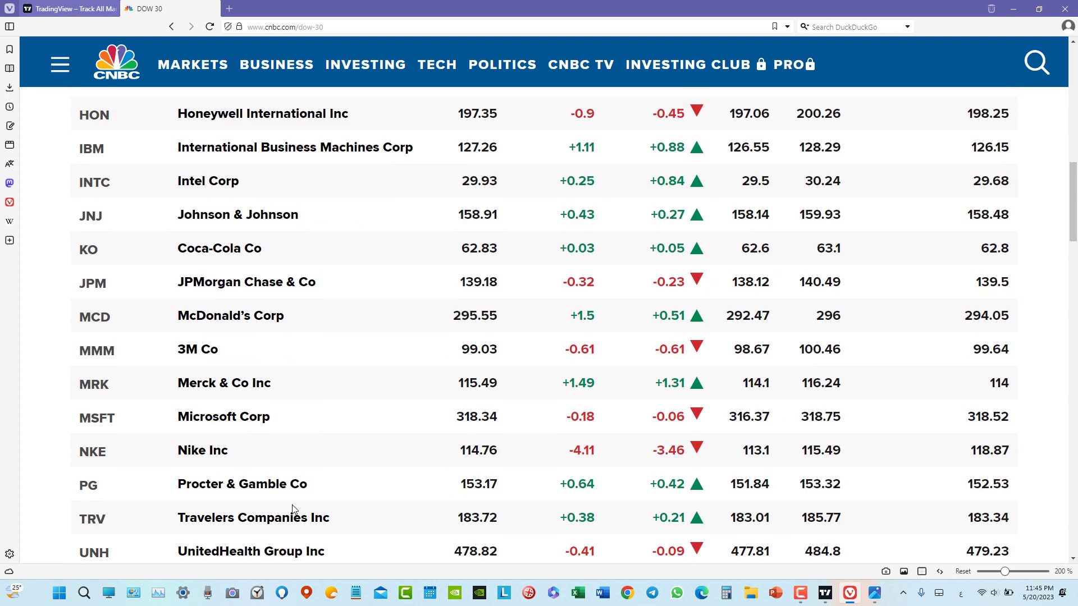
scroll(293, 508, "up", 3)
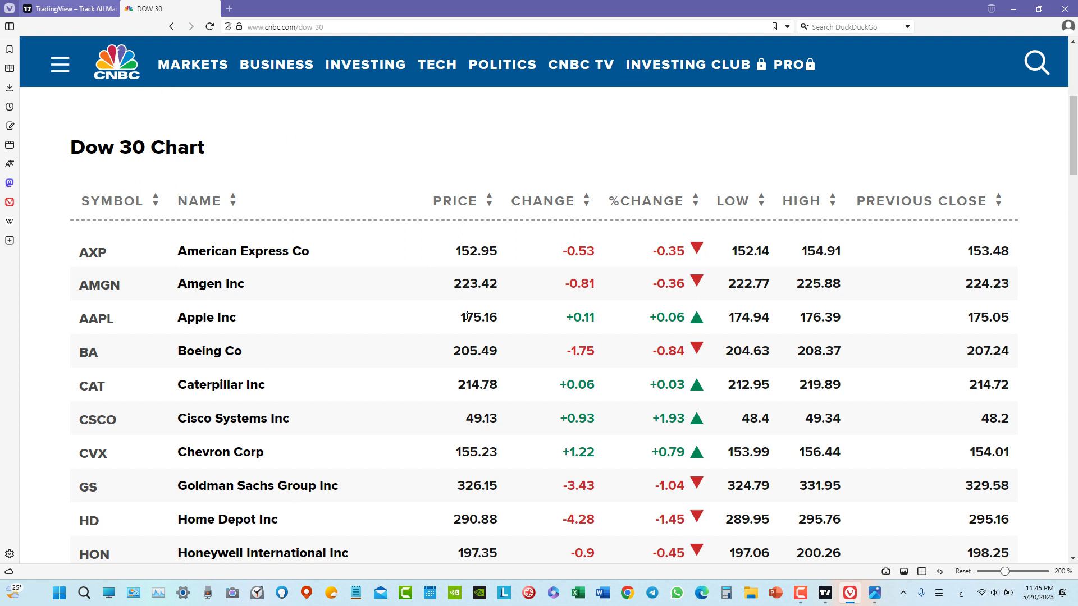
scroll(467, 315, "down", 4)
scroll(467, 315, "down", 2)
scroll(467, 317, "up", 5)
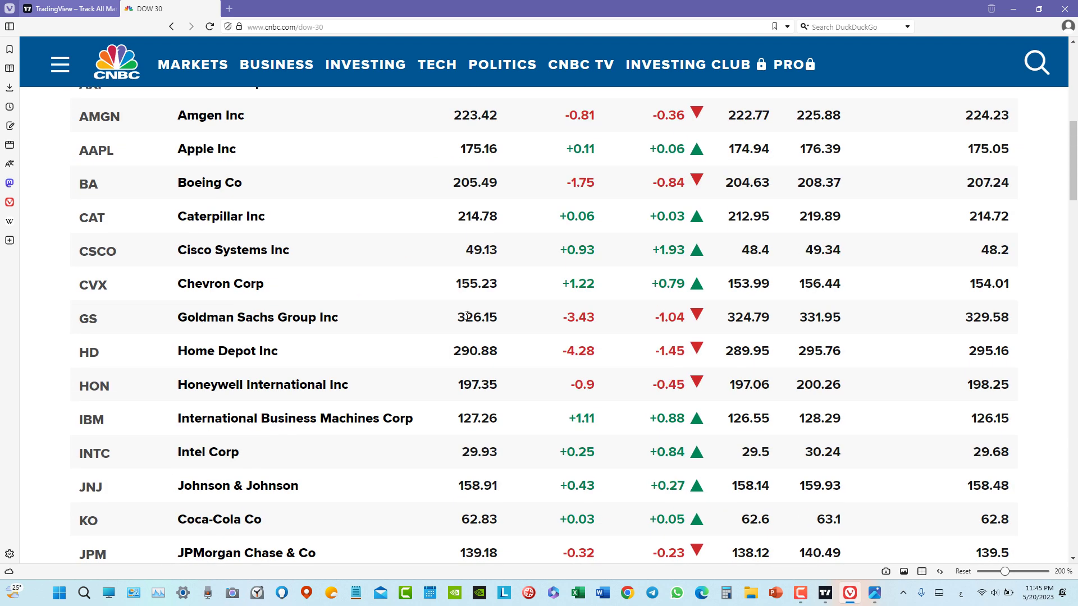
scroll(467, 321, "up", 1)
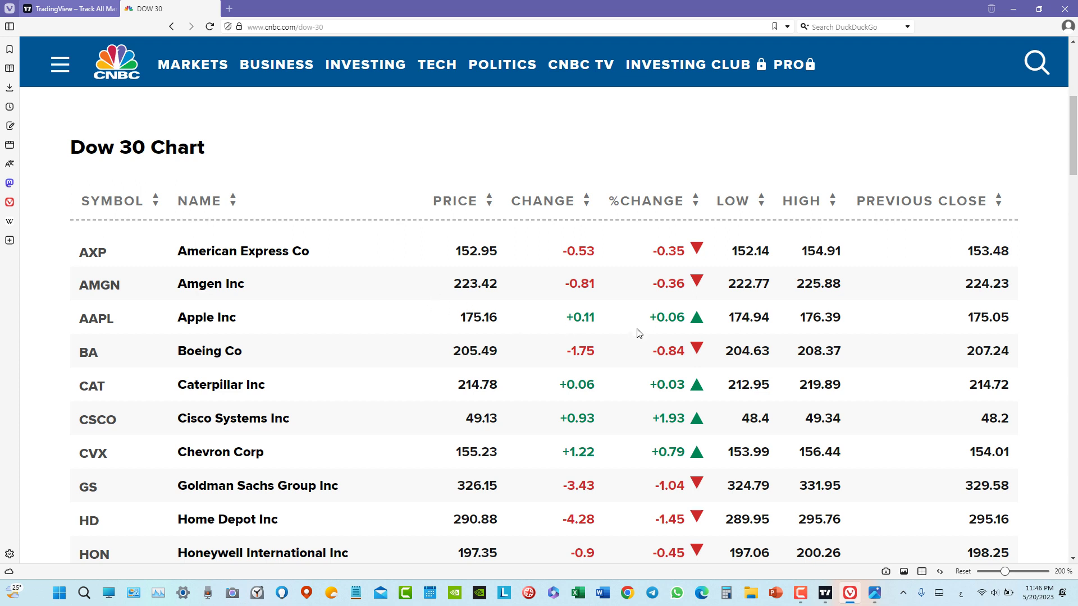
- Switch to the TradingView desktop app, where the new symbol list is being created
left_click(824, 592)
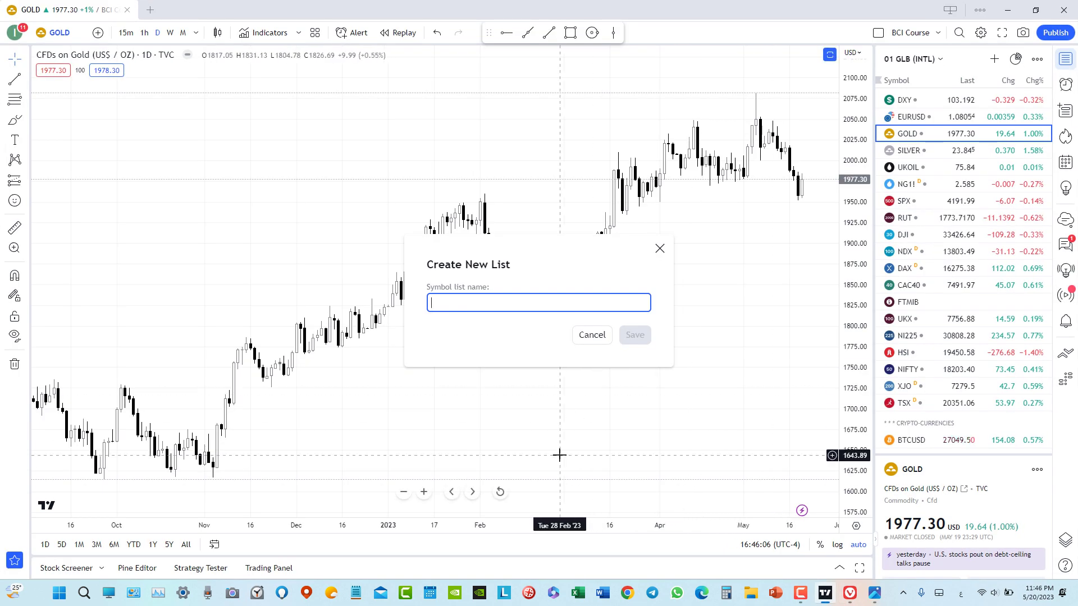
type("*")
type(" يخص")
key("BackSpace")
key("BackSpace")
key("BackSpace")
key("BackSpace")
key("BackSpace")
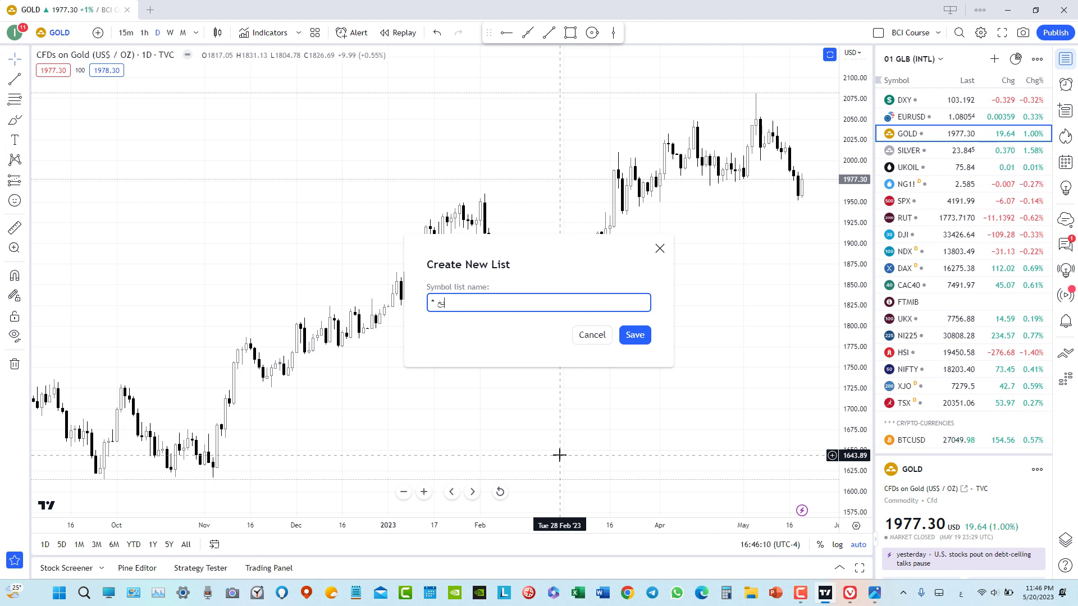
- Change the keyboard input to English, name the new symbol list "* Dow Jones Companies" and save it
key("alt+shift")
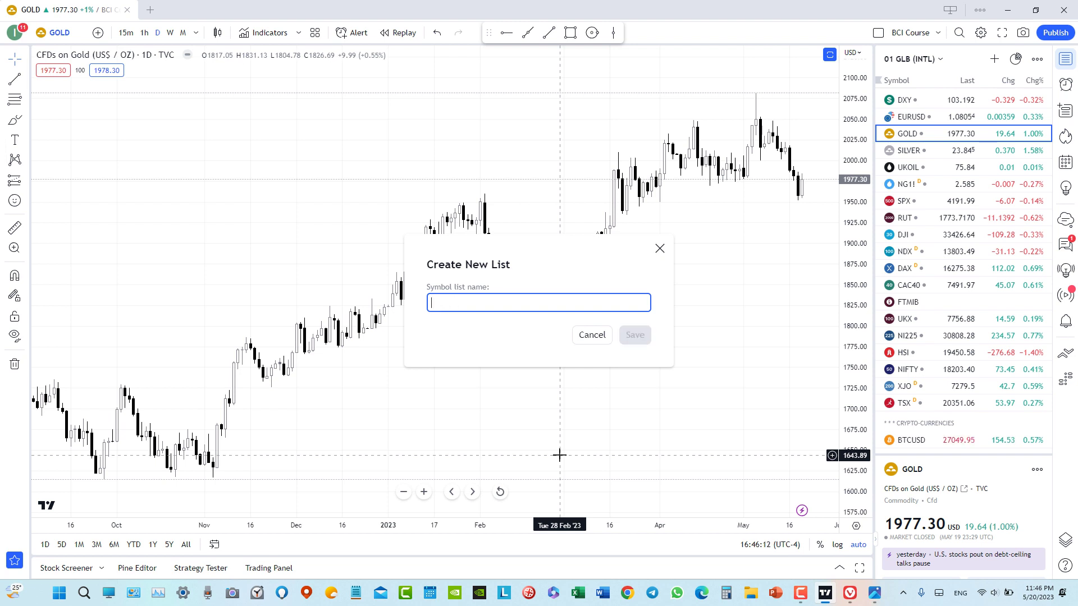
type("* Dow Jones")
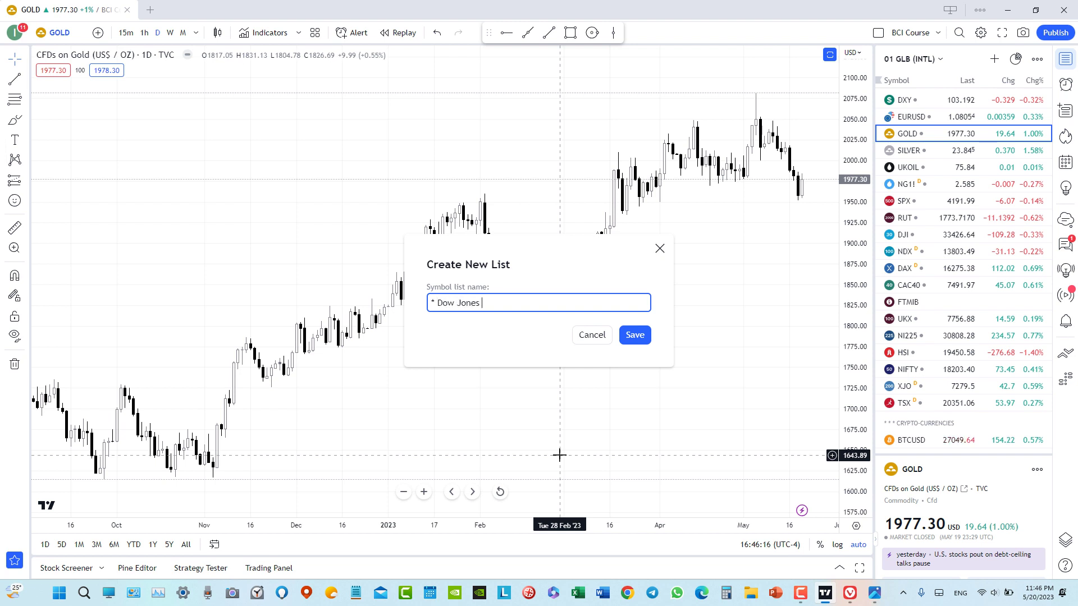
type("CCompanies")
left_click(635, 334)
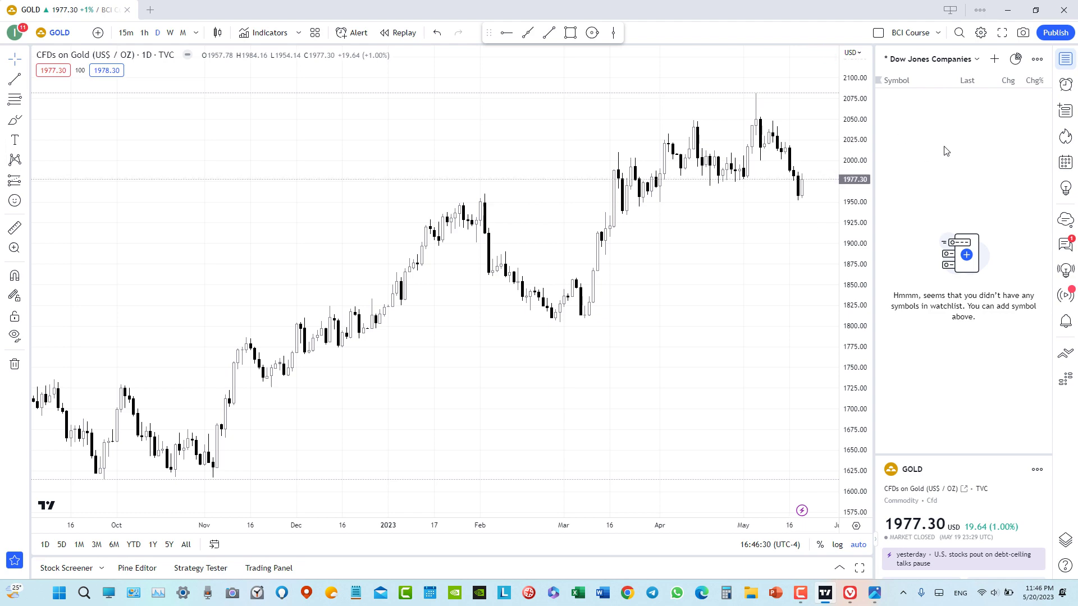
- Check the first ticker on the CNBC page and add American Express (AXP, NYSE) to the watchlist in TradingView
left_click(993, 58)
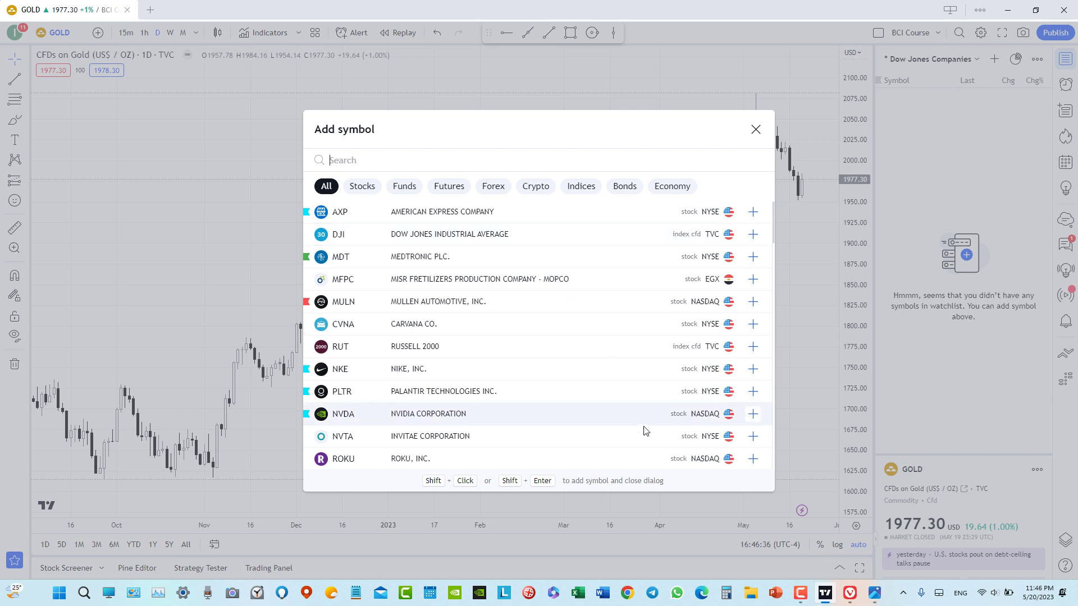
left_click(851, 598)
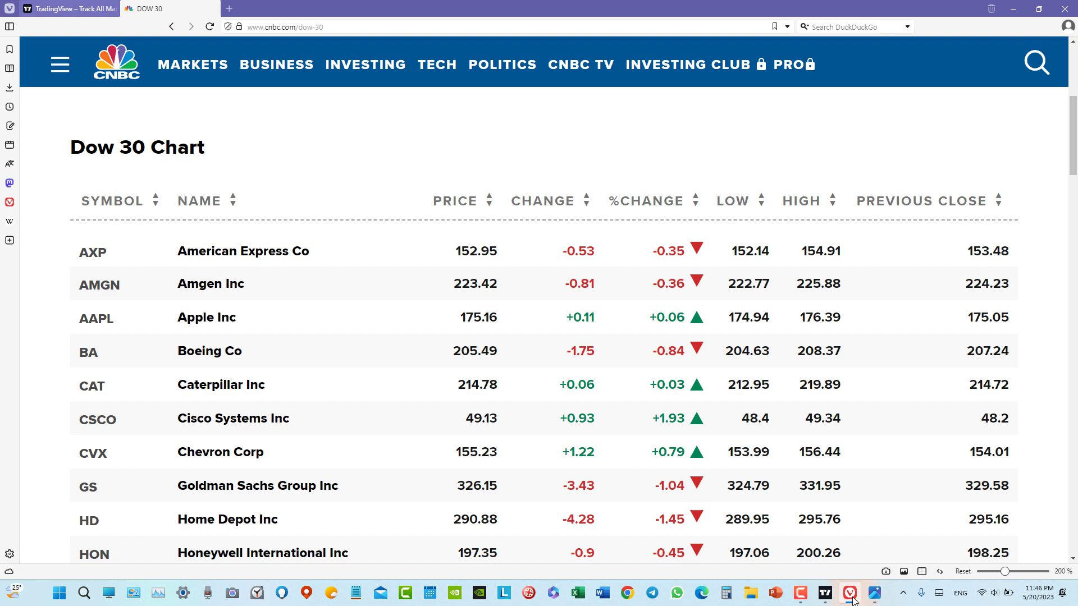
left_click(824, 593)
type("AXP")
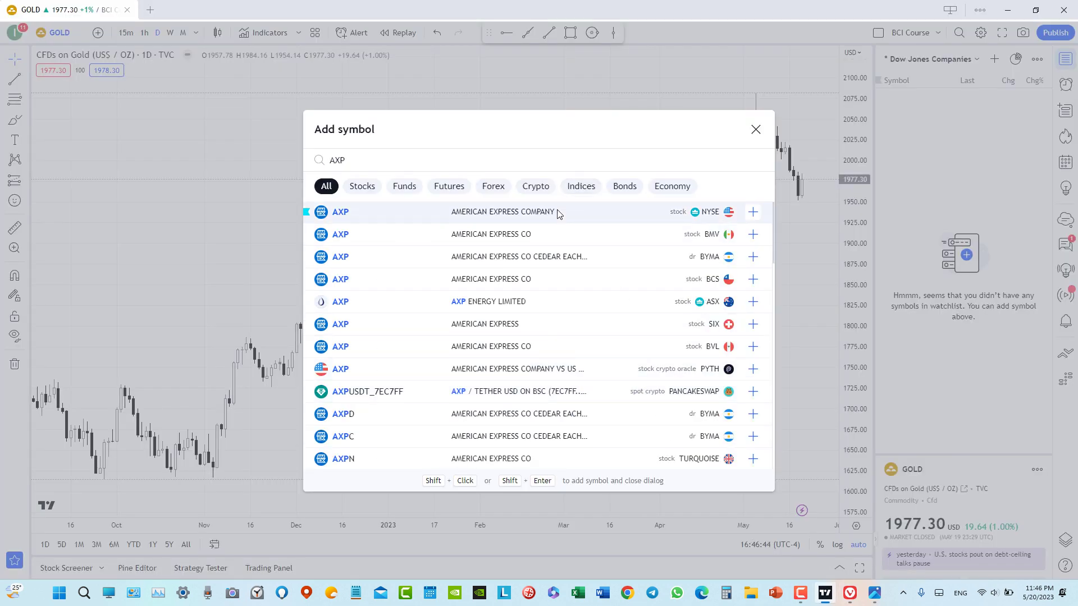
left_click(558, 212)
- Add Amgen (AMGN) and Apple (AAPL), both as NASDAQ stocks, to the Dow Jones watchlist
type("AMGN")
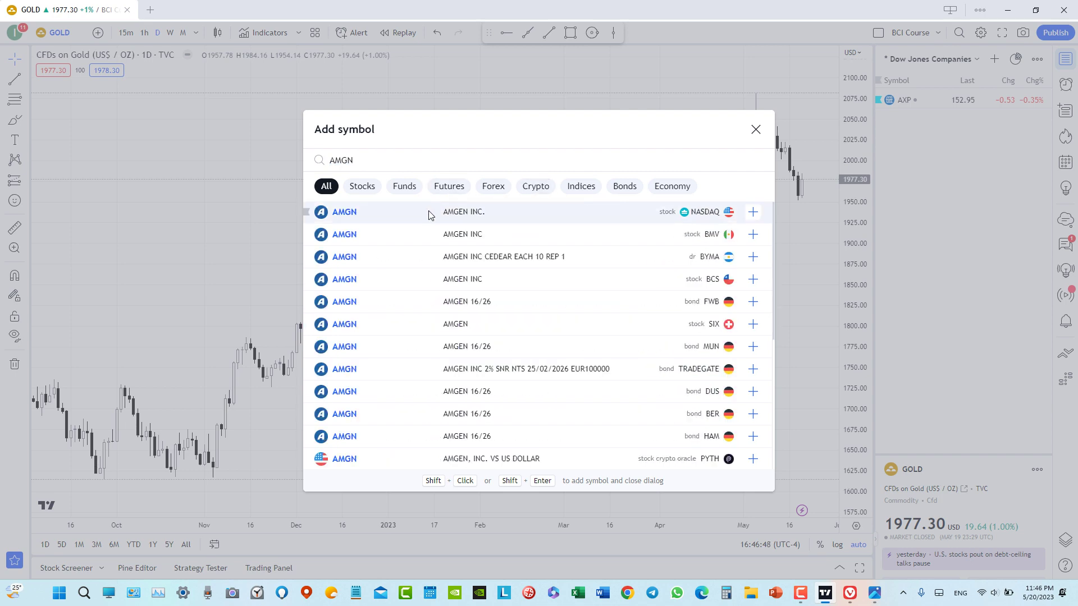
left_click(429, 212)
type("AAPL")
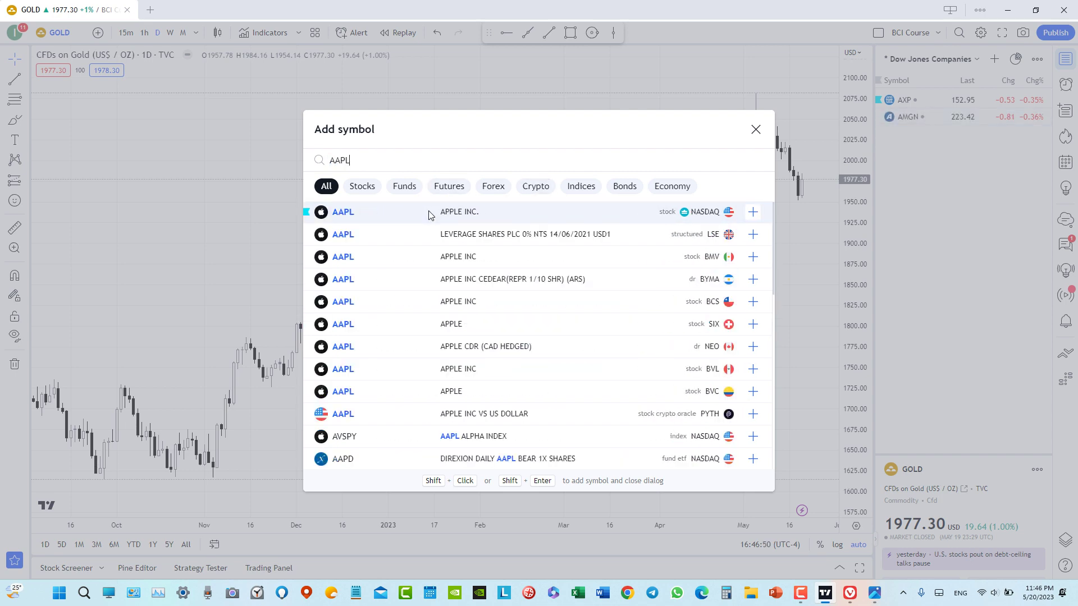
left_click(428, 212)
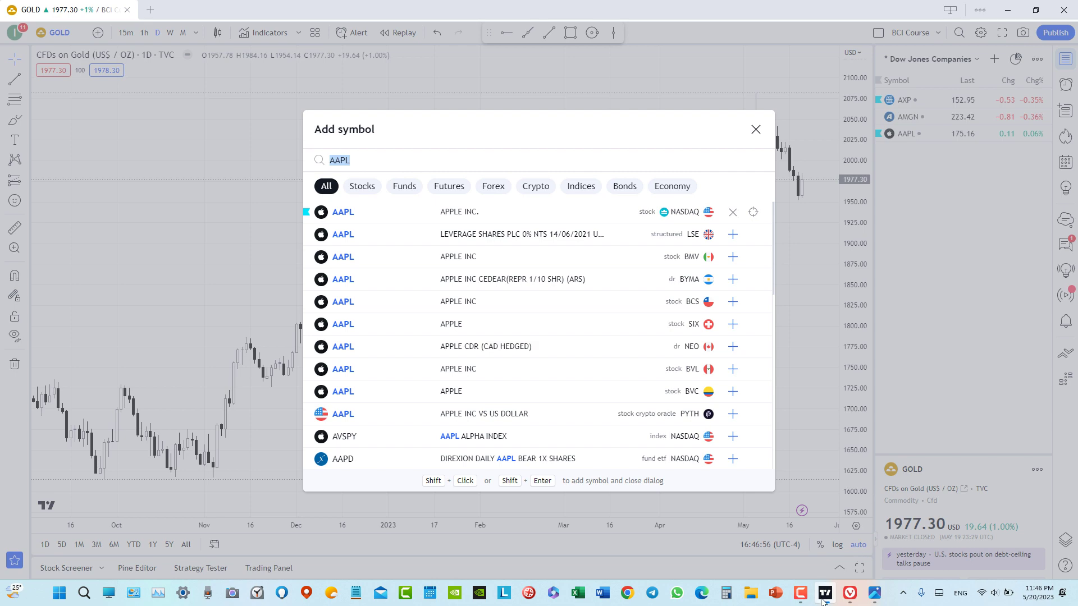
- Check the next tickers on the CNBC page and add Caterpillar (CAT, NYSE) to the watchlist in TradingView
left_click(850, 594)
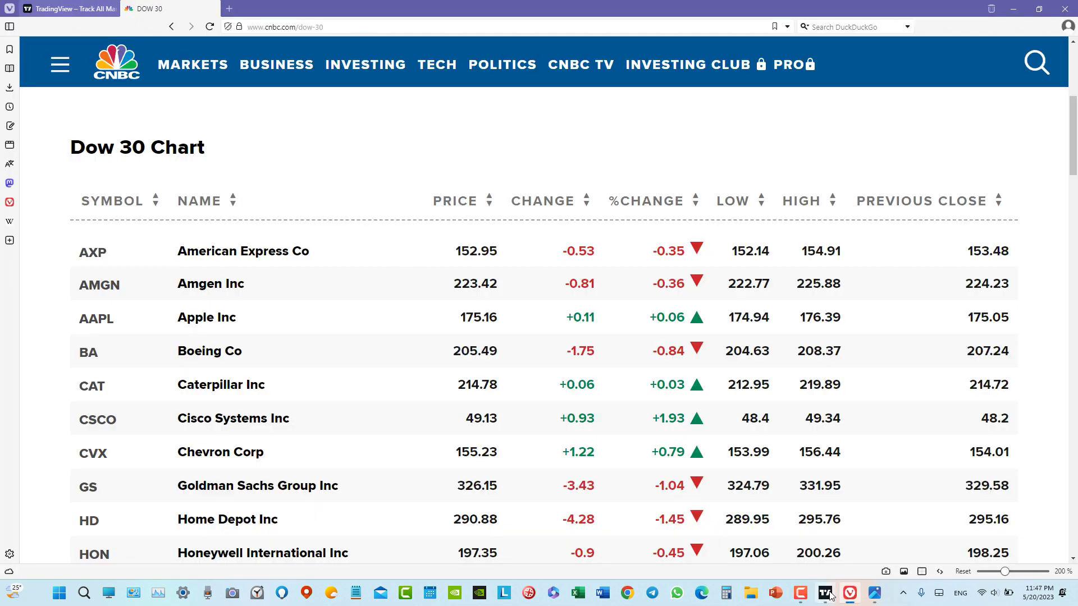
left_click(824, 594)
type("CAT")
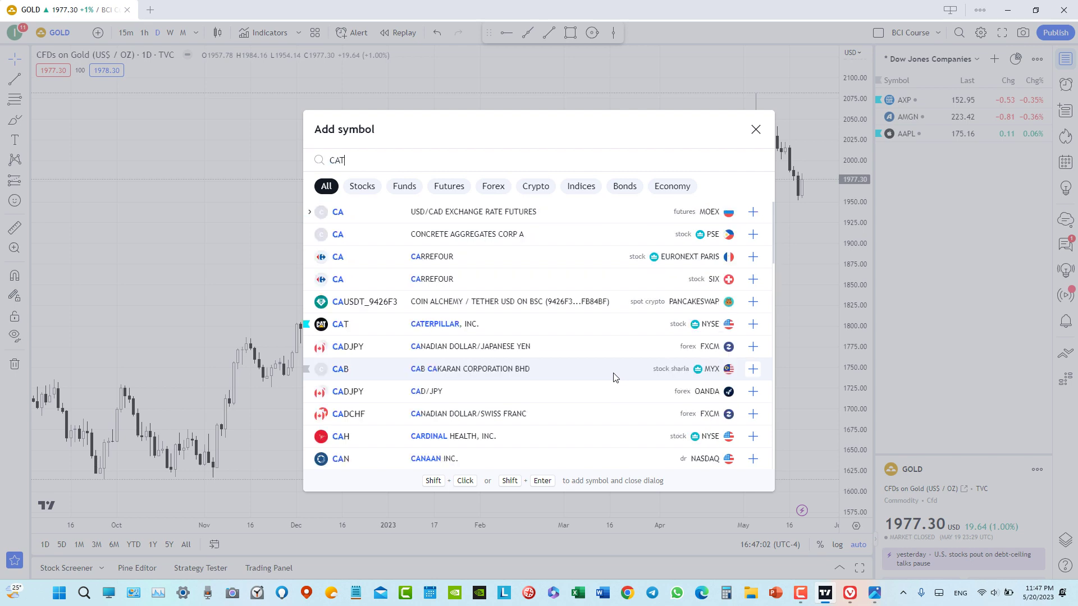
key("Down")
key("Return")
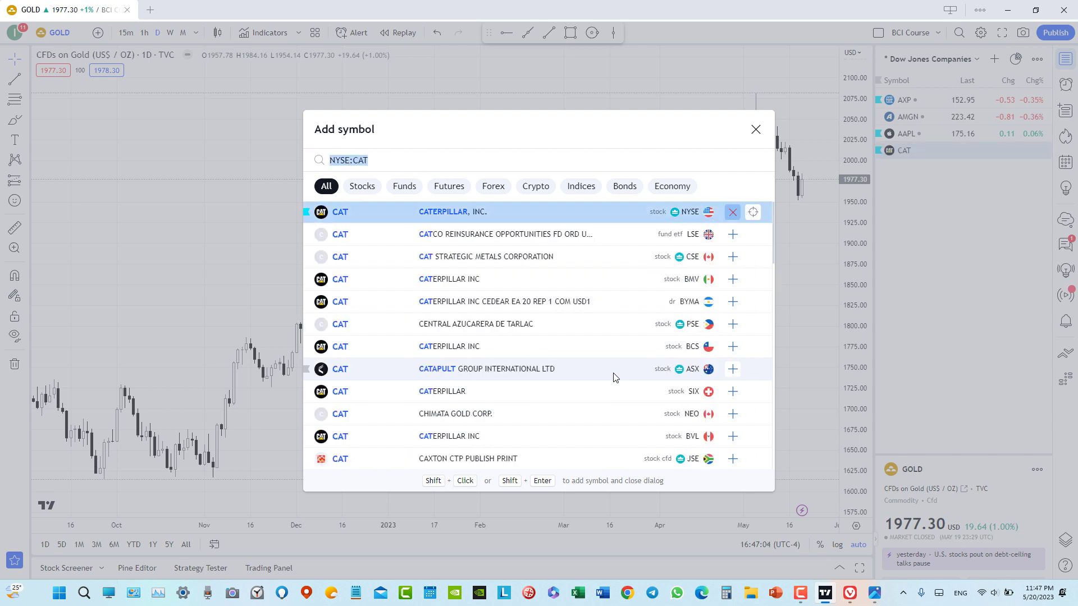
- Add Chevron (CVX, NYSE) and Cisco Systems (CSCO, NASDAQ) to the Dow Jones watchlist
type("CVX")
key("Down")
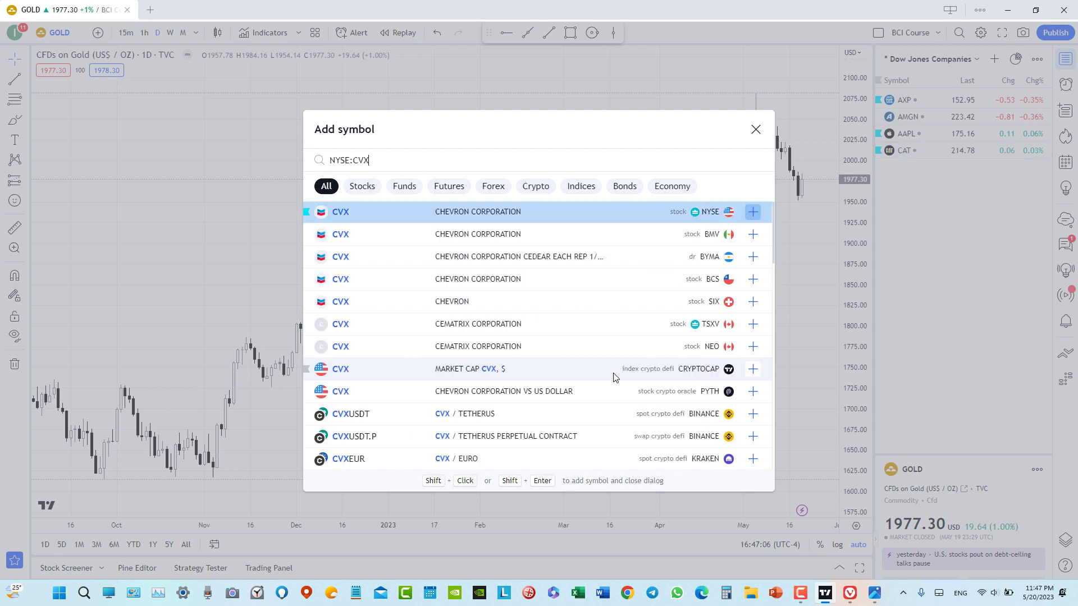
key("Return")
type("csco")
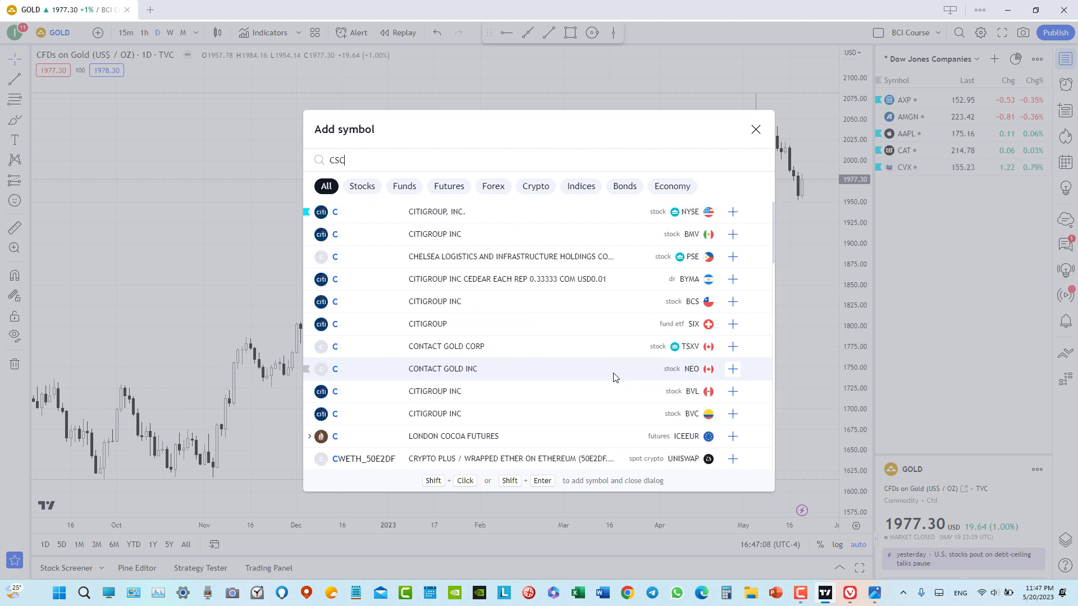
key("Down")
key("Return")
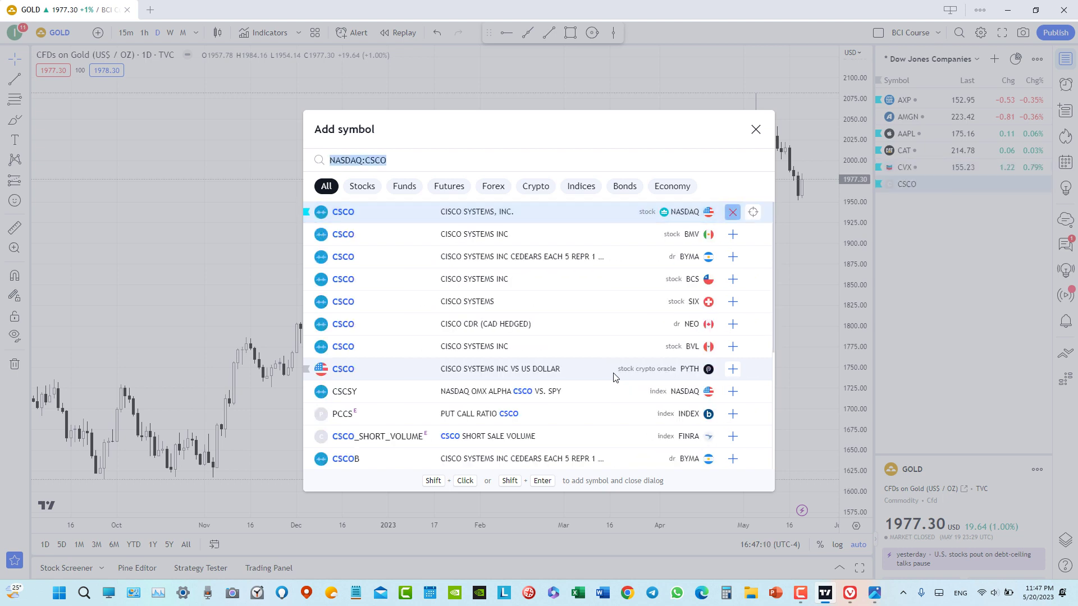
- Check the next tickers on the CNBC page and add Goldman Sachs (GS, NYSE) to the watchlist in TradingView
left_click(850, 593)
scroll(487, 309, "down", 1)
scroll(487, 308, "down", 4)
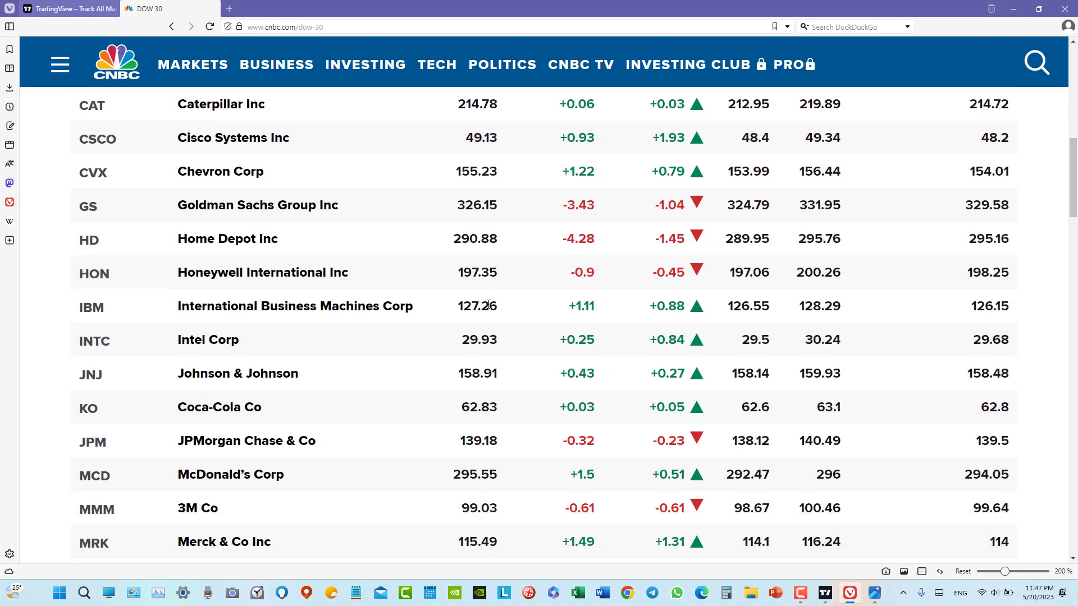
left_click(824, 591)
type("GS")
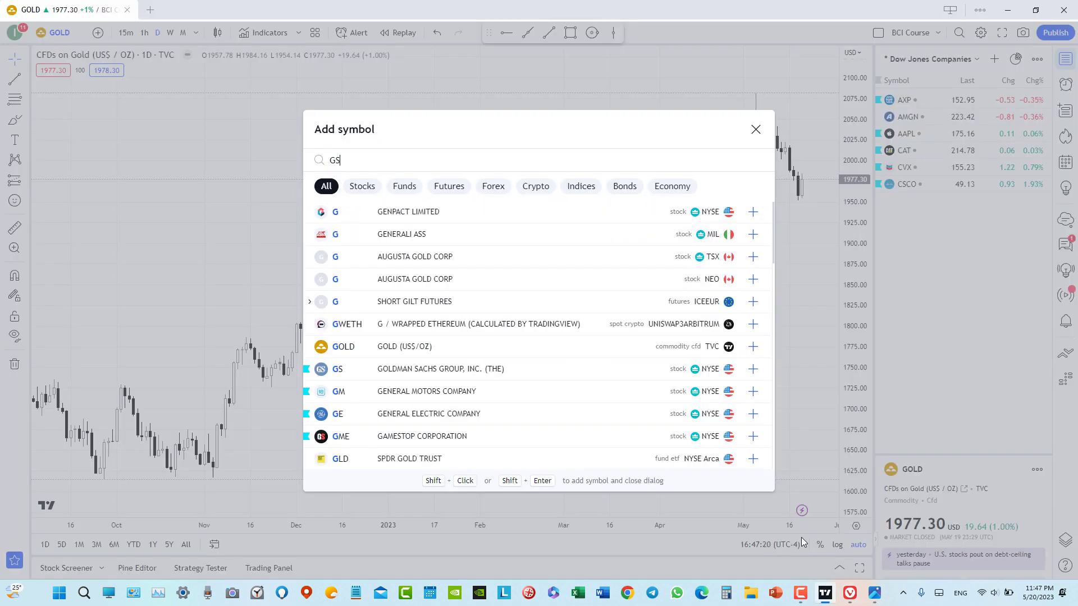
key("Return")
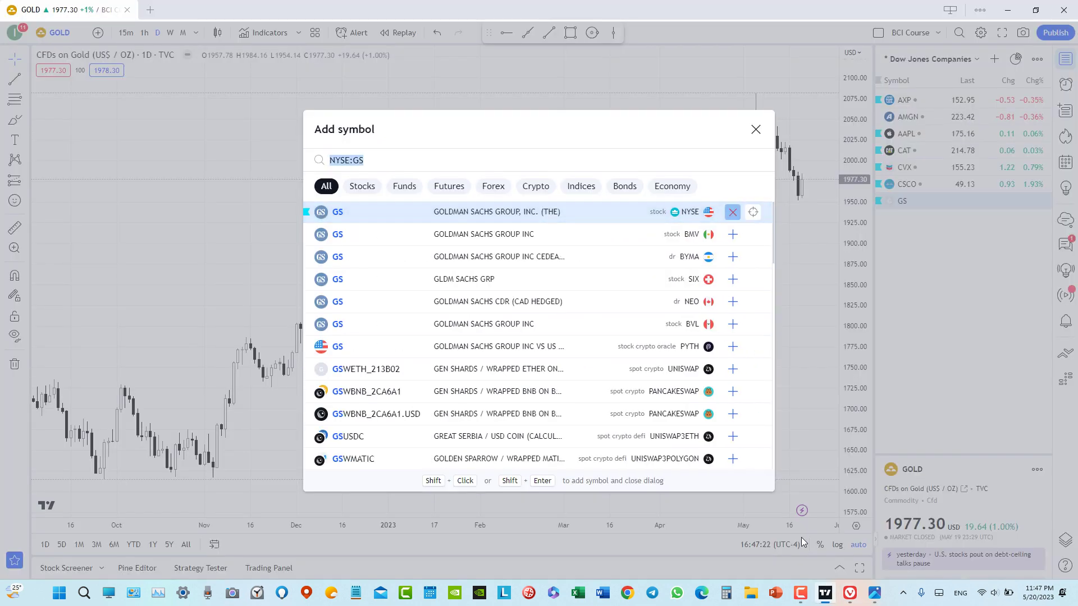
- Add Home Depot (HD, NYSE) and Honeywell (HON, NASDAQ) to the Dow Jones watchlist
type("HD")
key("Return")
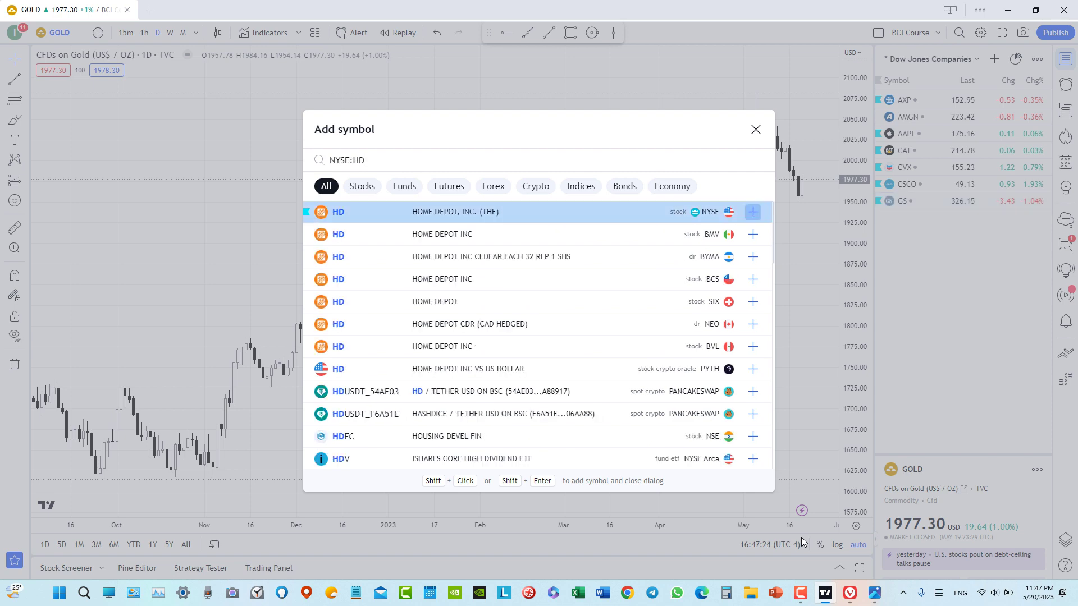
type("HON")
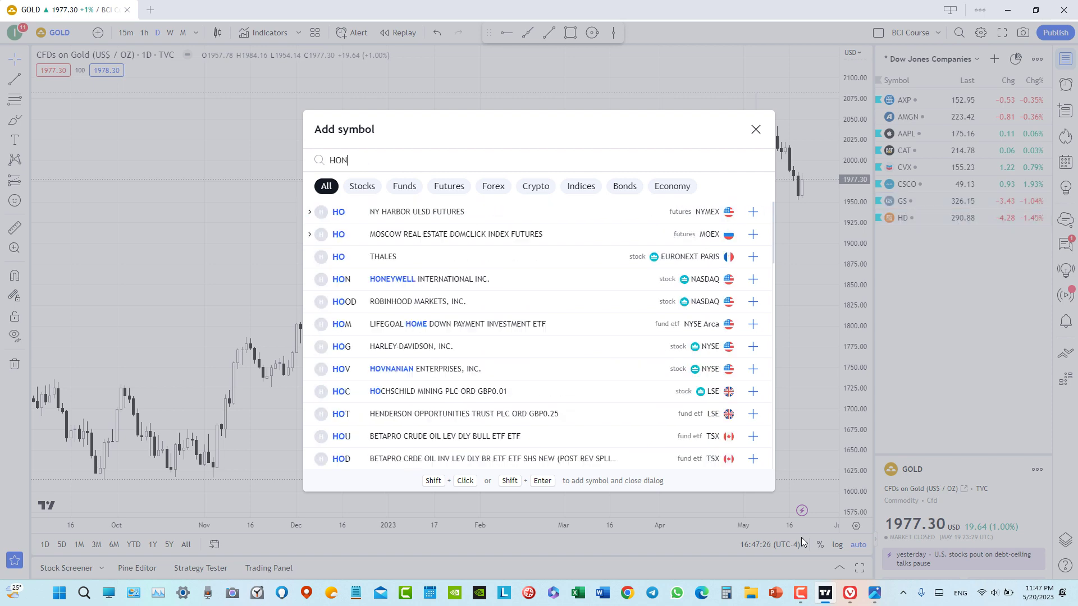
key("Return")
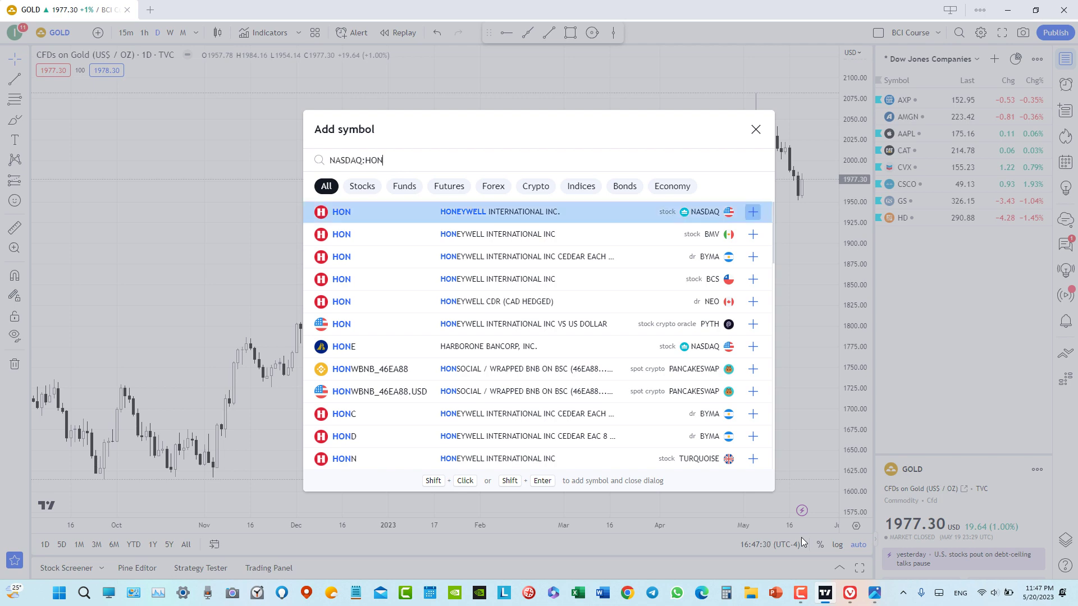
key("Return")
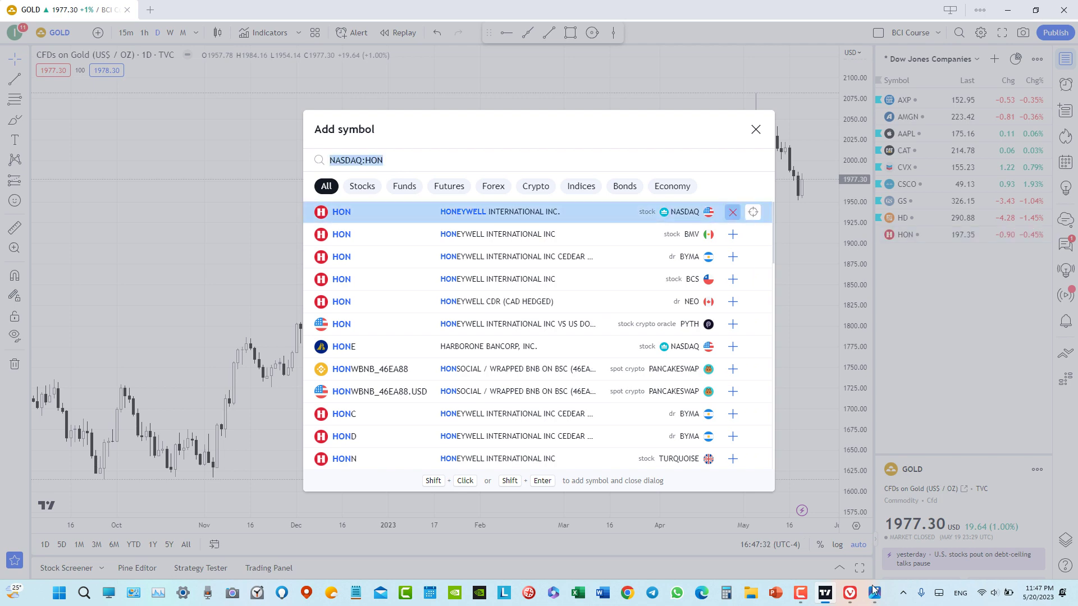
- Consult the CNBC list again and add IBM (NYSE) and Intel (INTC, NASDAQ) to the watchlist in TradingView
left_click(849, 596)
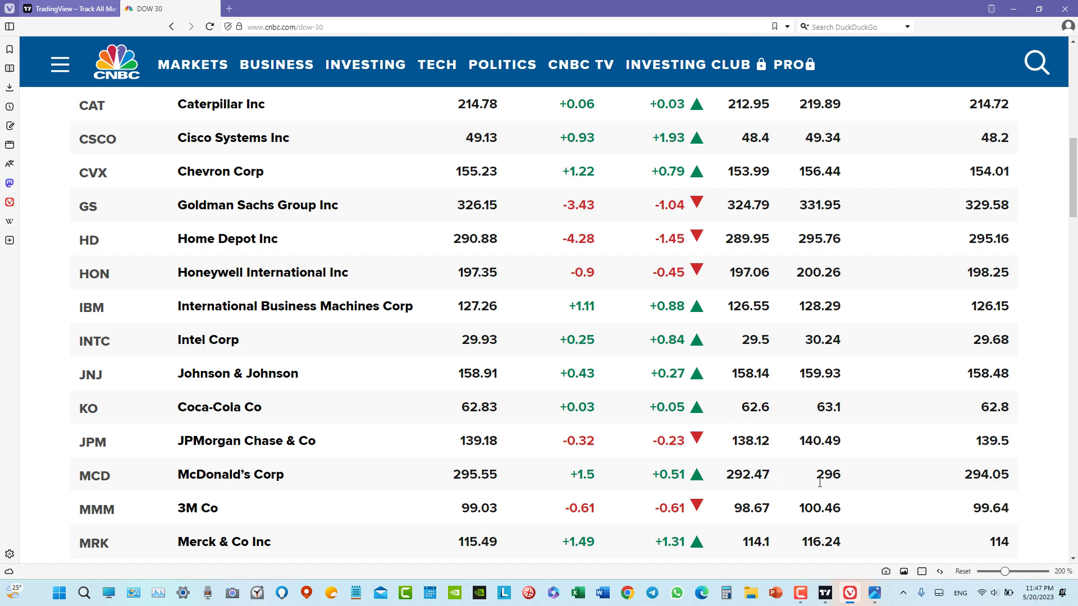
left_click(825, 594)
key("BackSpace")
type("IBM")
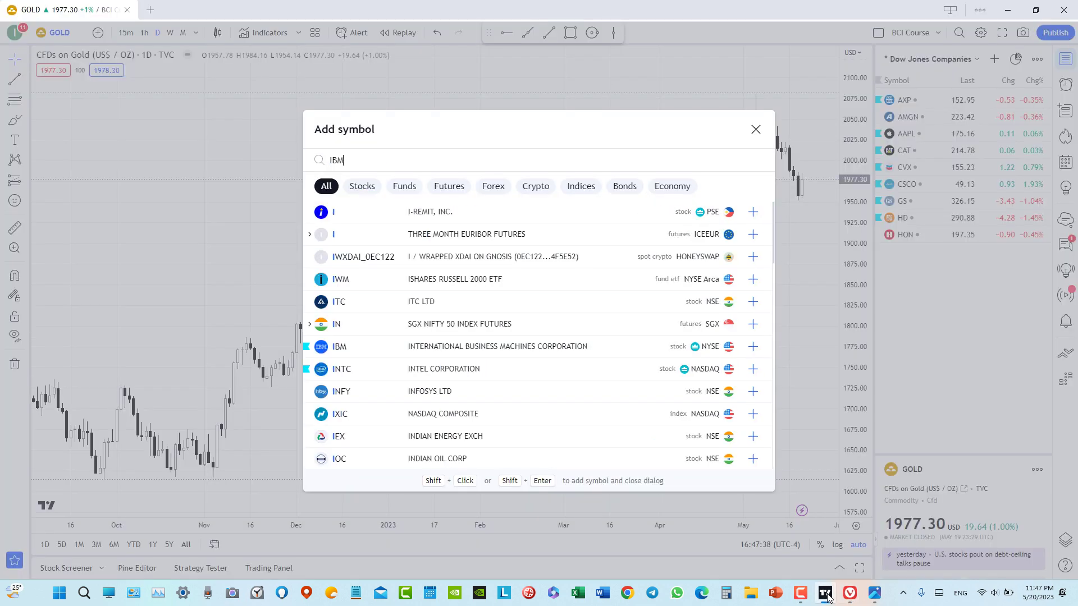
key("Return")
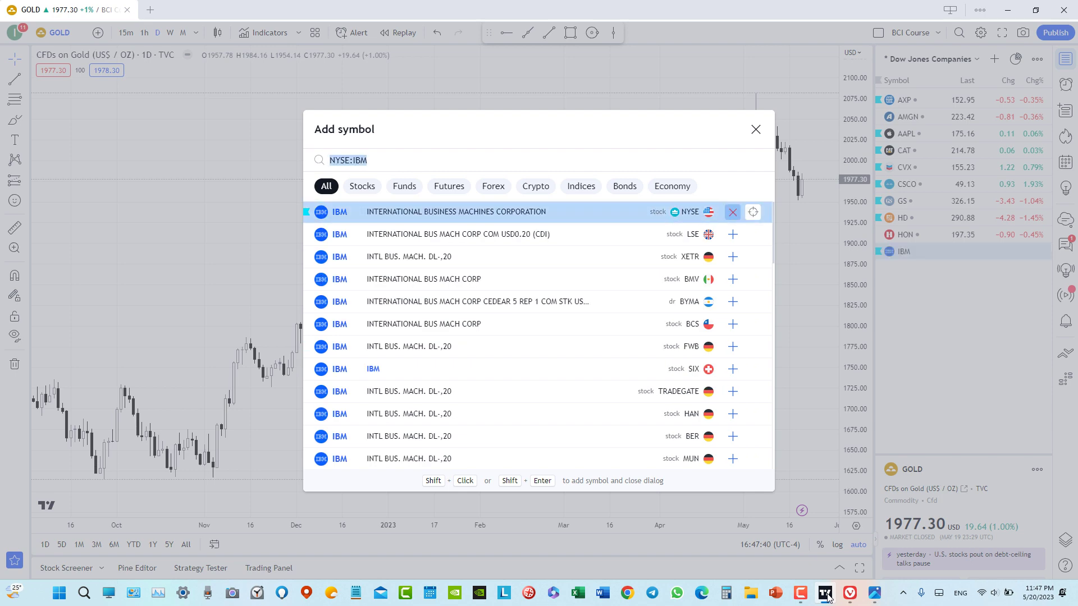
type("INTC")
key("Return")
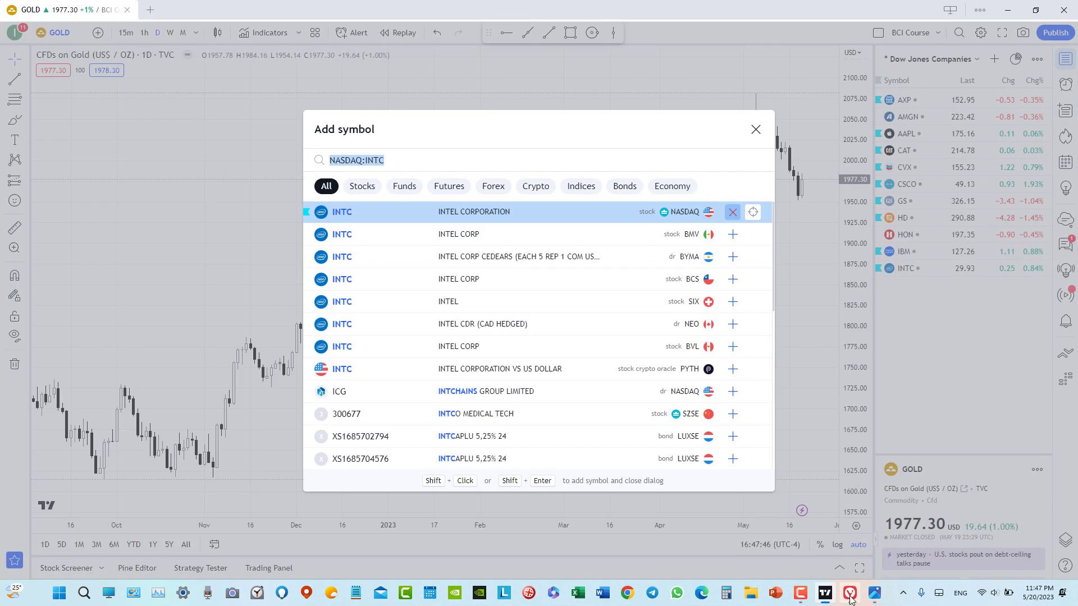
- Check the tickers after Intel on the CNBC page and add Johnson & Johnson (JNJ, NYSE) to the watchlist in TradingView
left_click(849, 593)
scroll(493, 415, "down", 4)
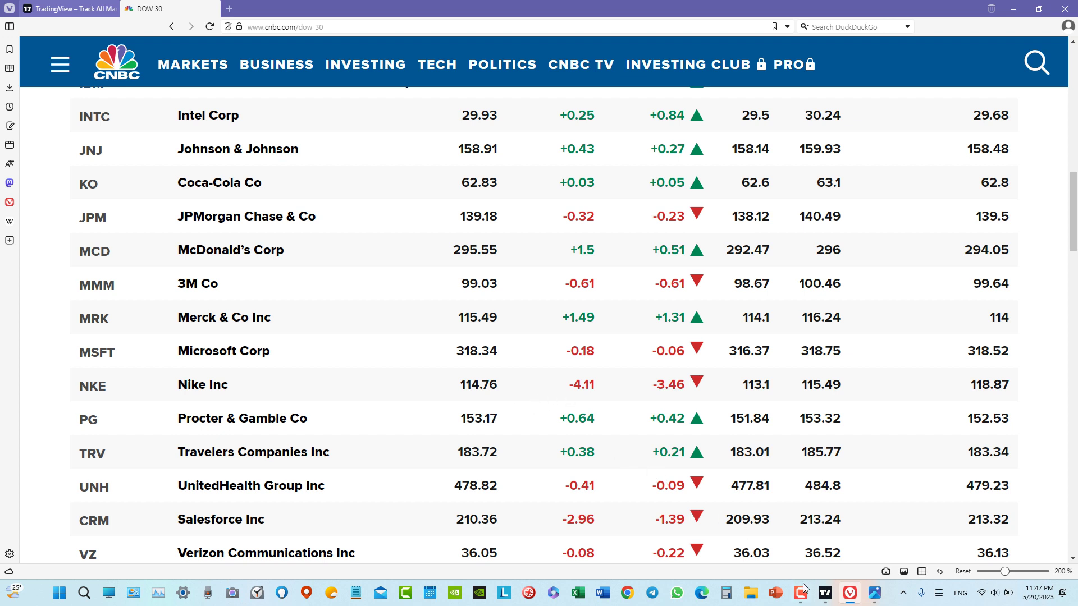
left_click(825, 593)
type("NYSE:JNJ")
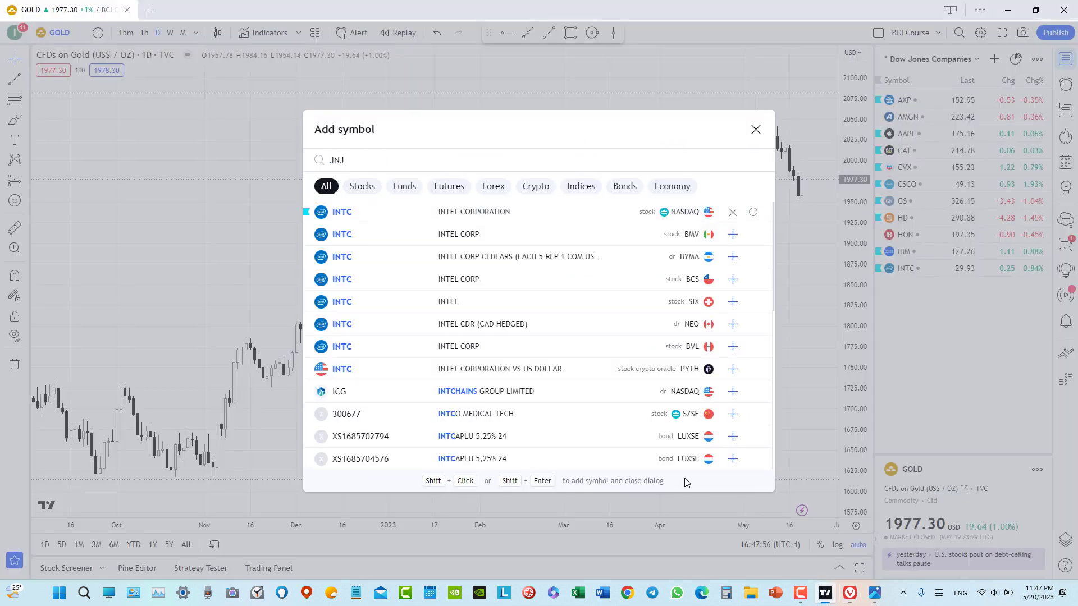
key("Return")
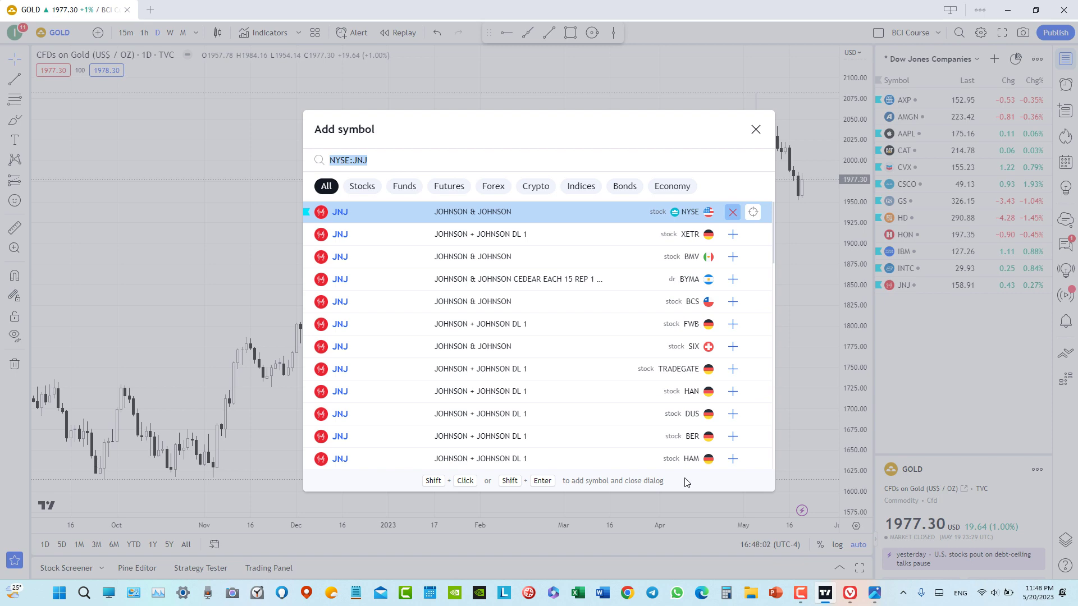
- Add JPMorgan Chase (JPM) and Coca-Cola (KO), both as NYSE stocks, to the Dow Jones watchlist
type("JPM")
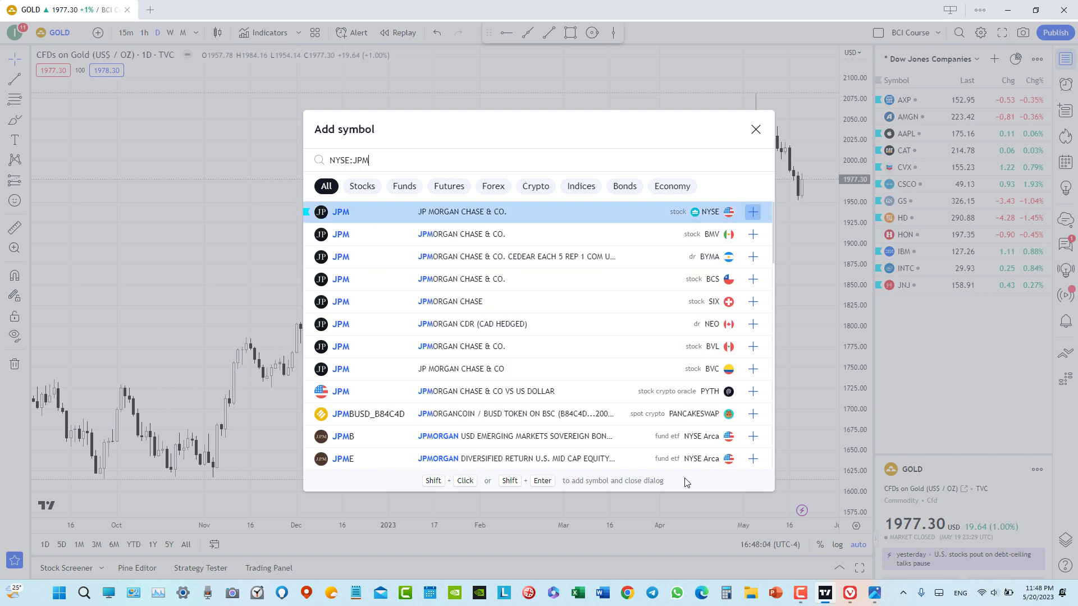
key("Return")
type("KO")
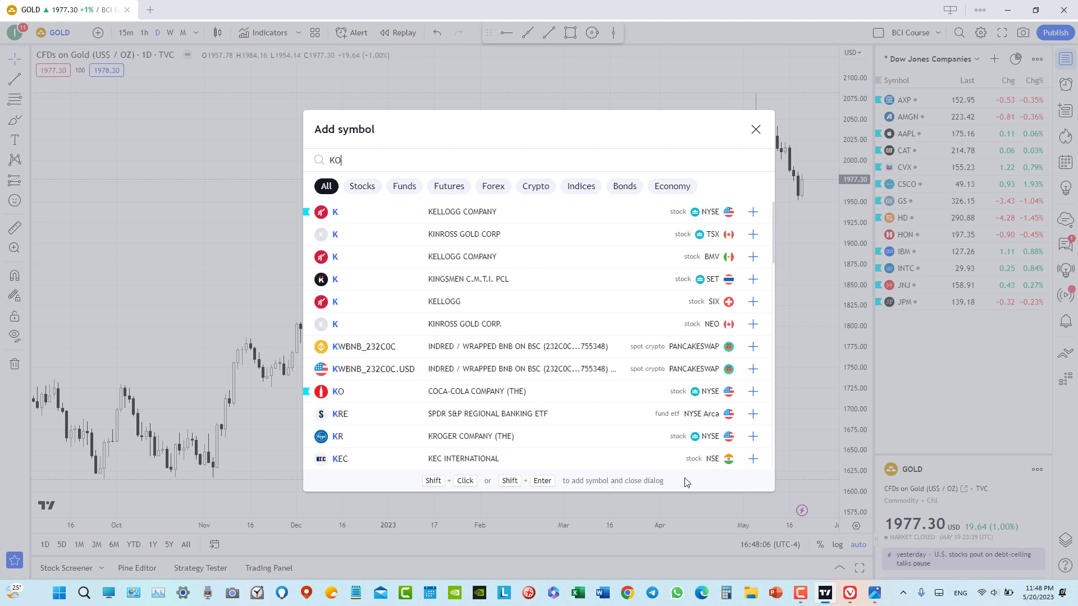
key("Return")
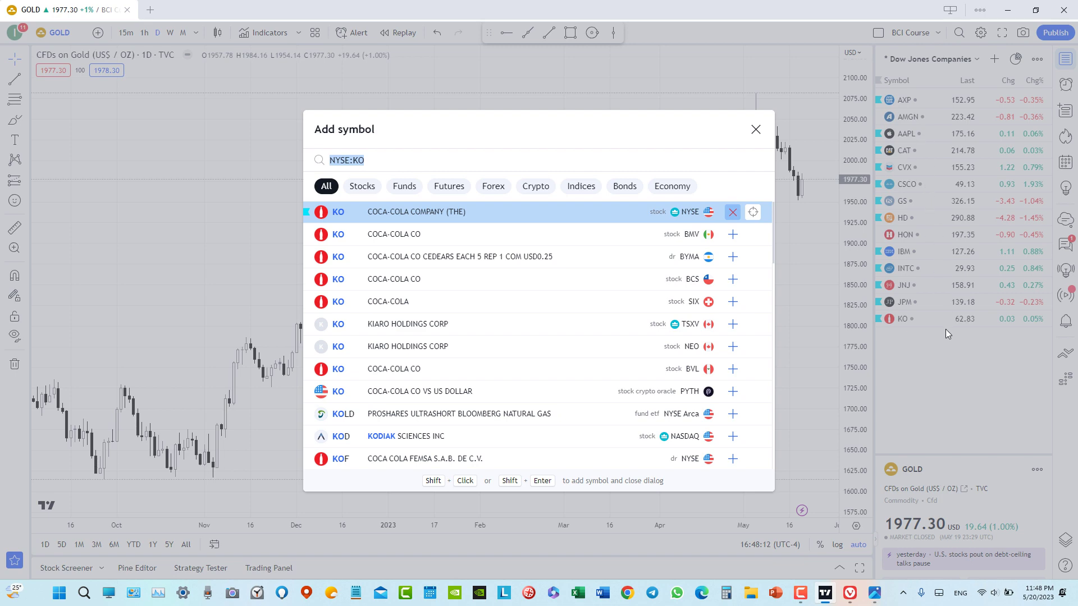
- Check the tickers after JPMorgan on the CNBC page and add McDonald's (MCD, NYSE) to the watchlist in TradingView
left_click(848, 593)
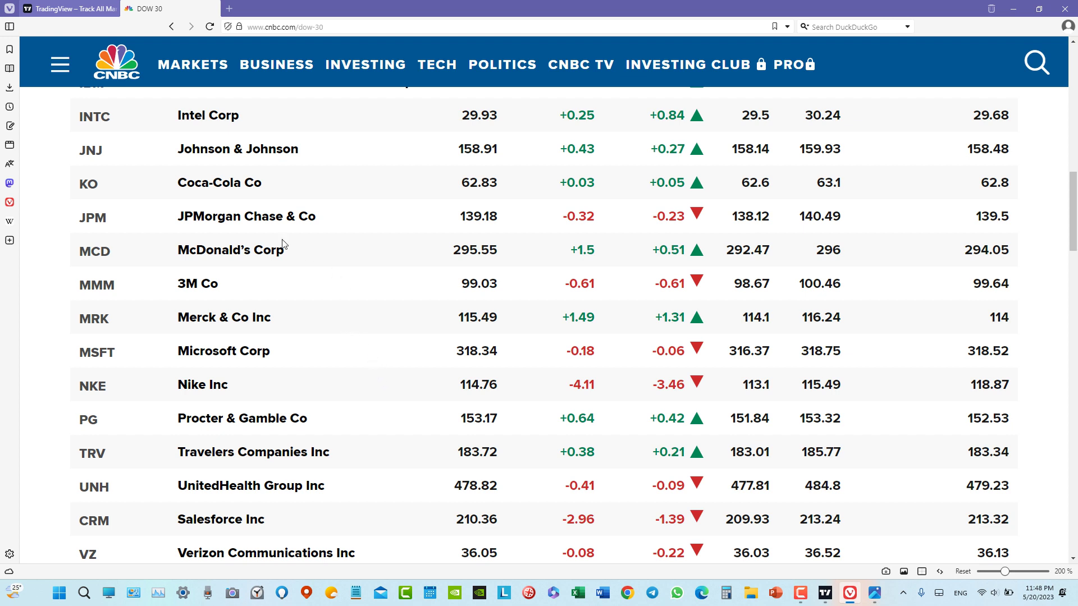
left_click(824, 592)
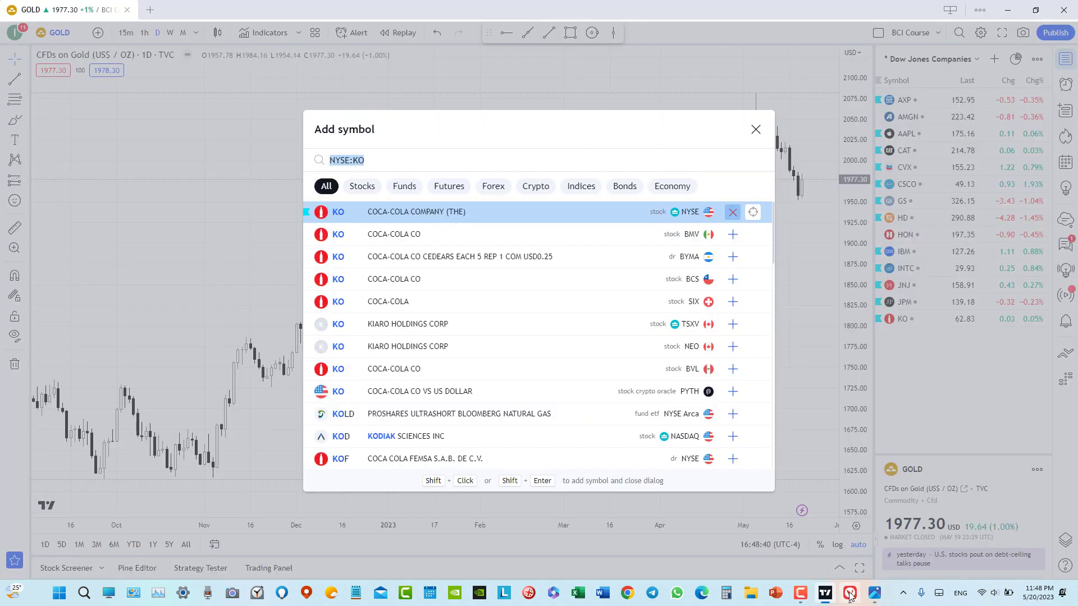
left_click(849, 593)
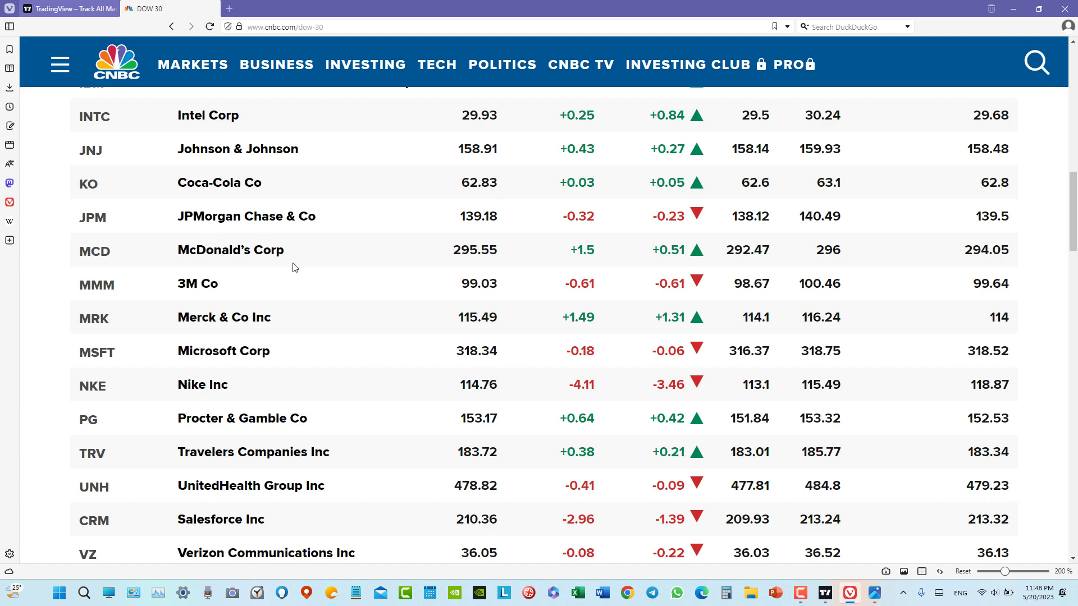
left_click(825, 593)
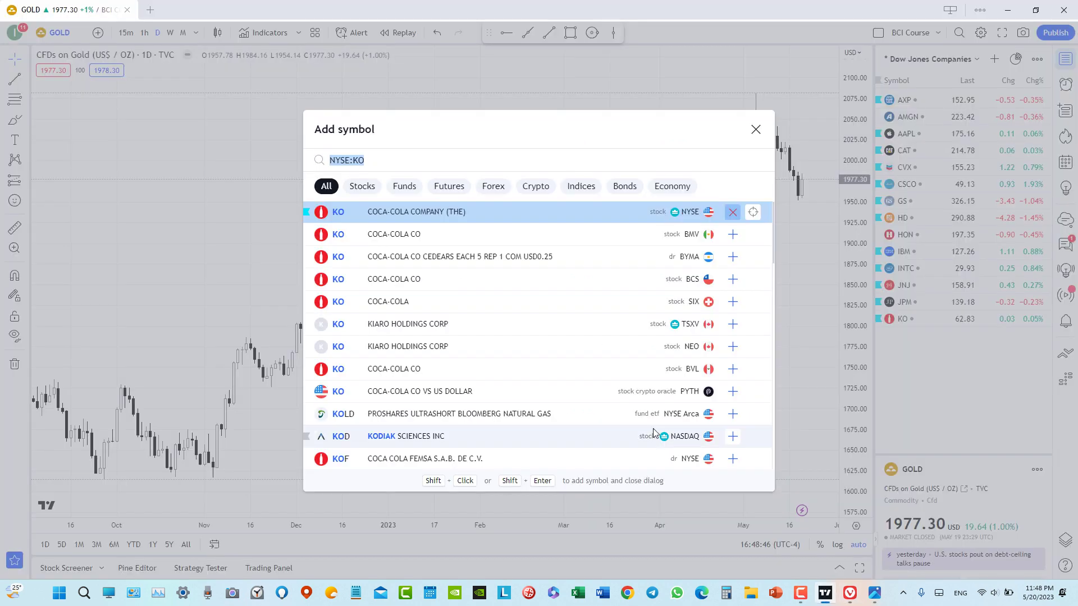
type("MCD")
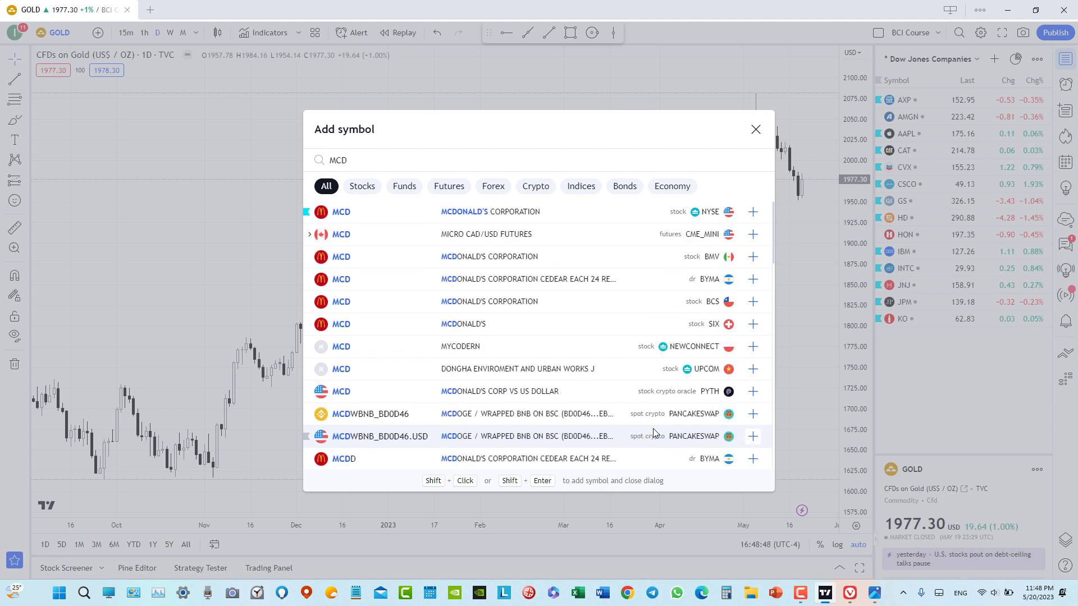
key("Down")
key("Return")
- Add the 3M Company stock (MMM, NYSE) to the Dow Jones watchlist
type("MMM")
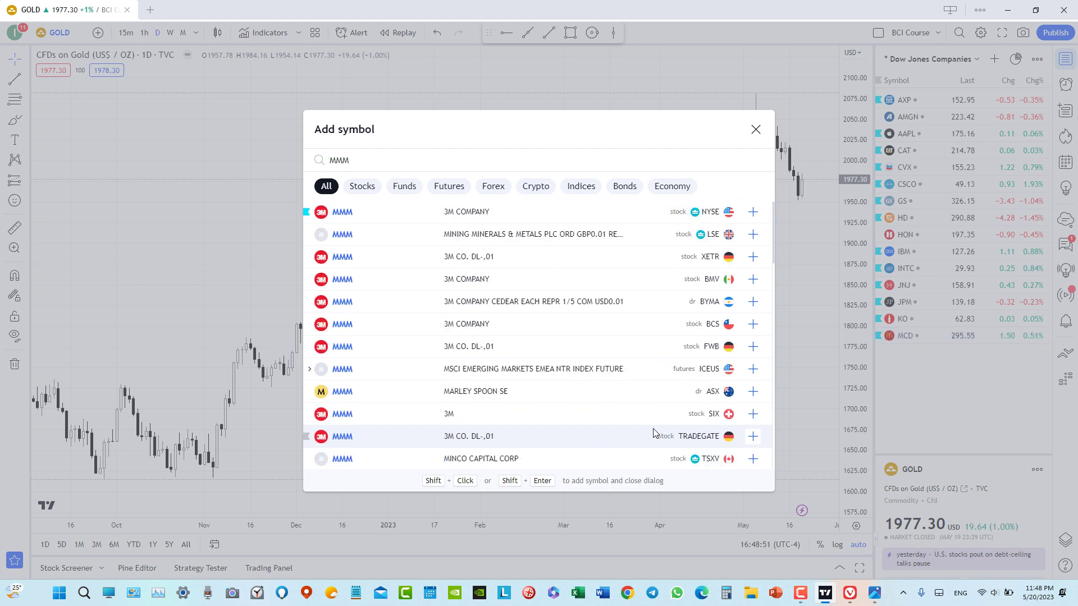
key("Down")
key("Return")
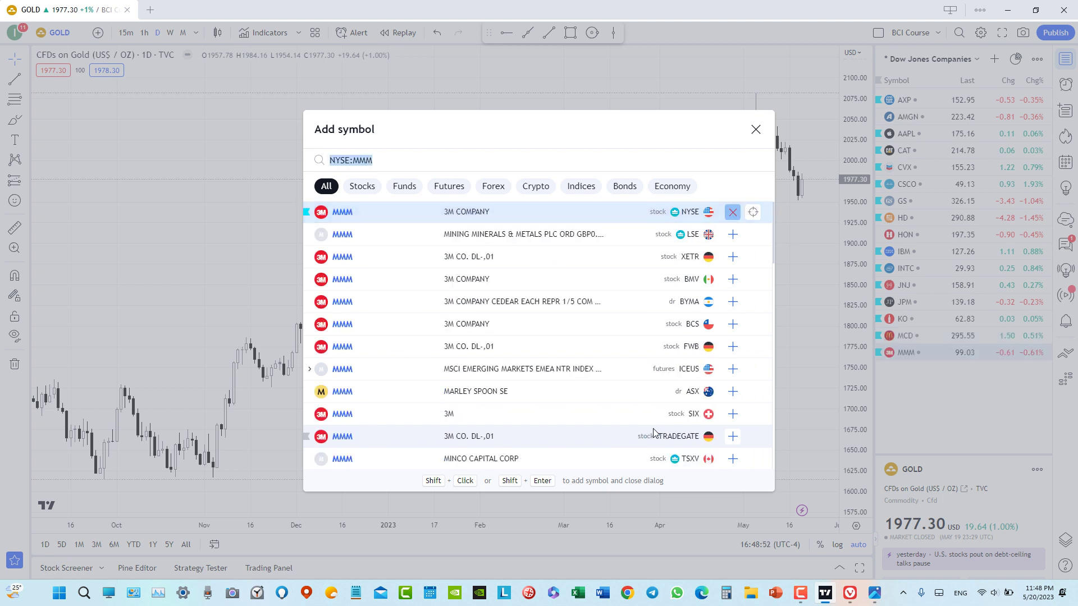
type("MERCK")
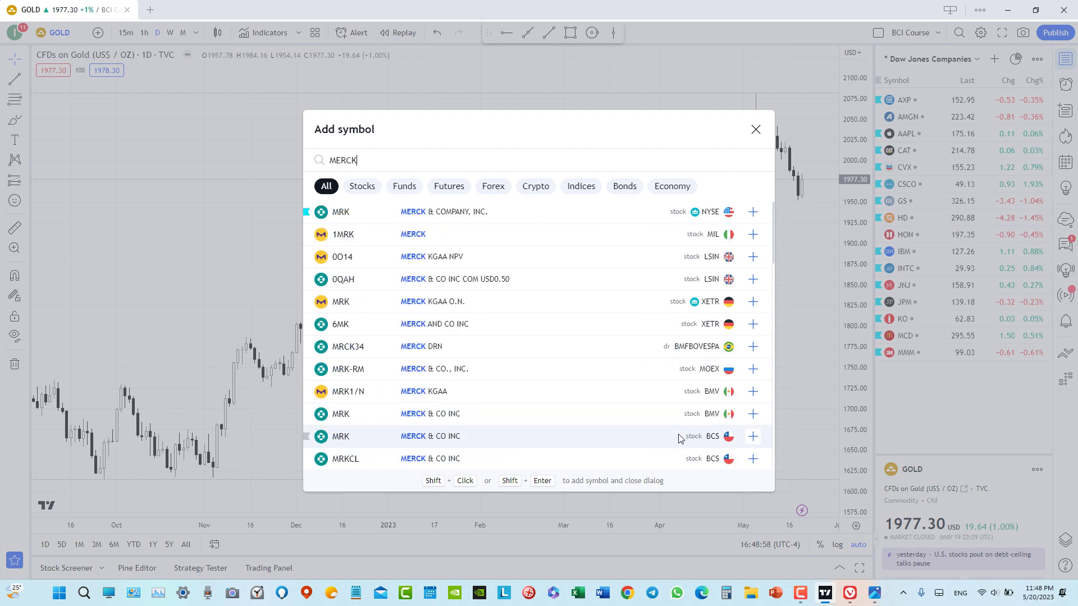
key("BackSpace")
key("BackSpace")
key("BackSpace")
key("BackSpace")
key("BackSpace")
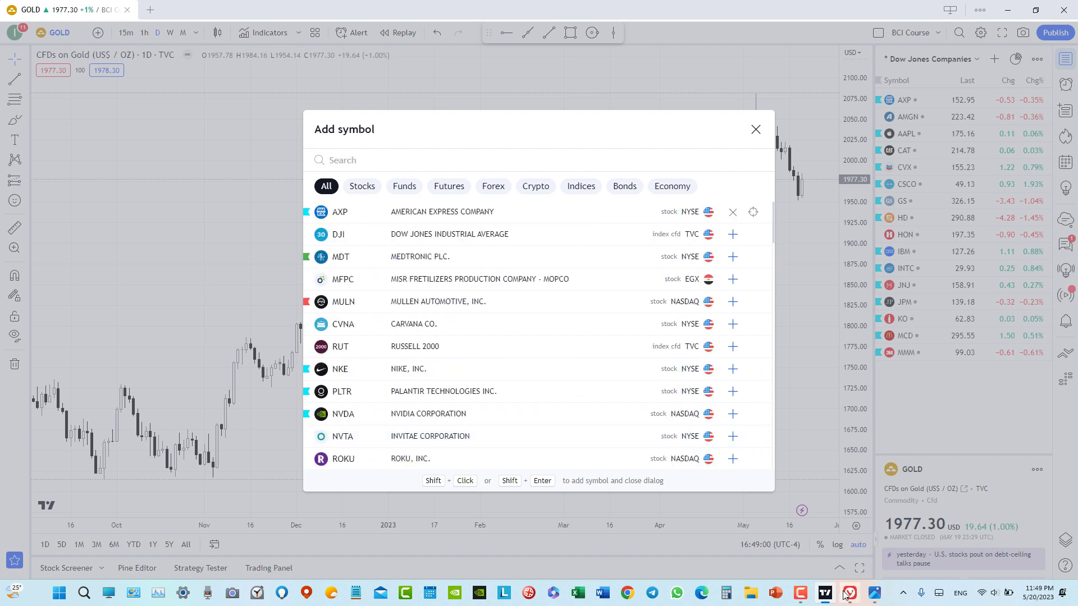
- Look up Merck's ticker on the CNBC page and add Merck & Company (MRK, NYSE) to the watchlist in TradingView
left_click(845, 595)
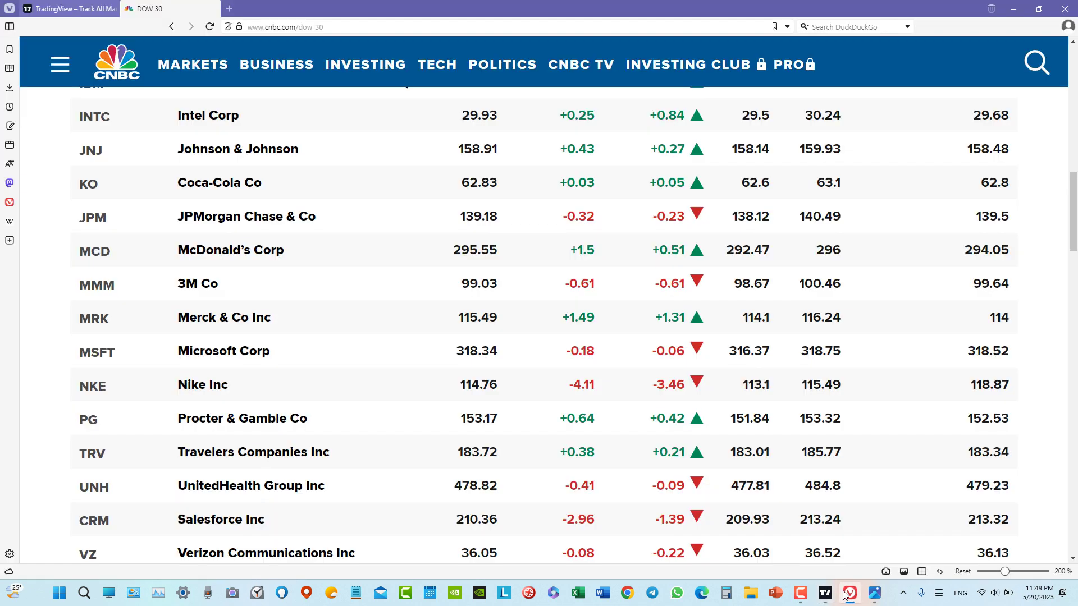
left_click(824, 593)
type("mrk")
key("Down")
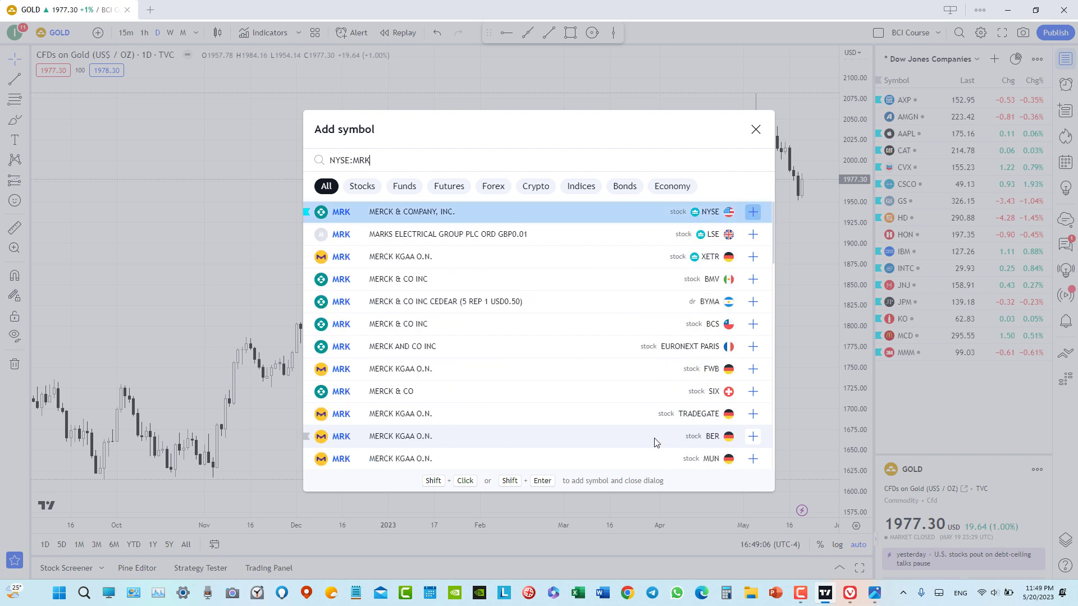
key("Return")
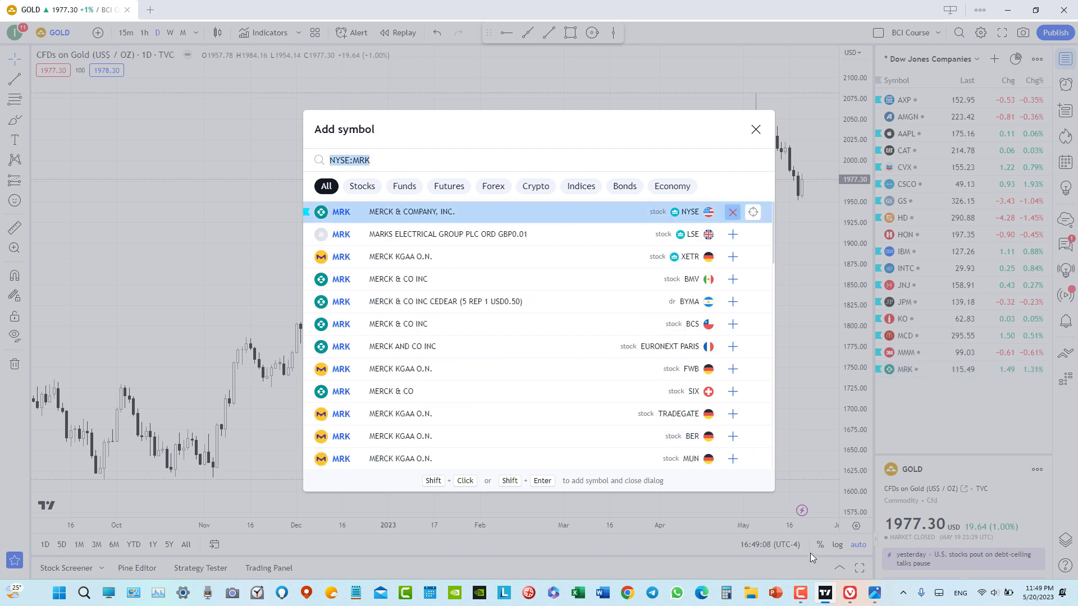
- Review the remaining CNBC tickers and add Nike (NKE) and Procter & Gamble (PG), both as NYSE stocks, to the watchlist in TradingView
left_click(849, 593)
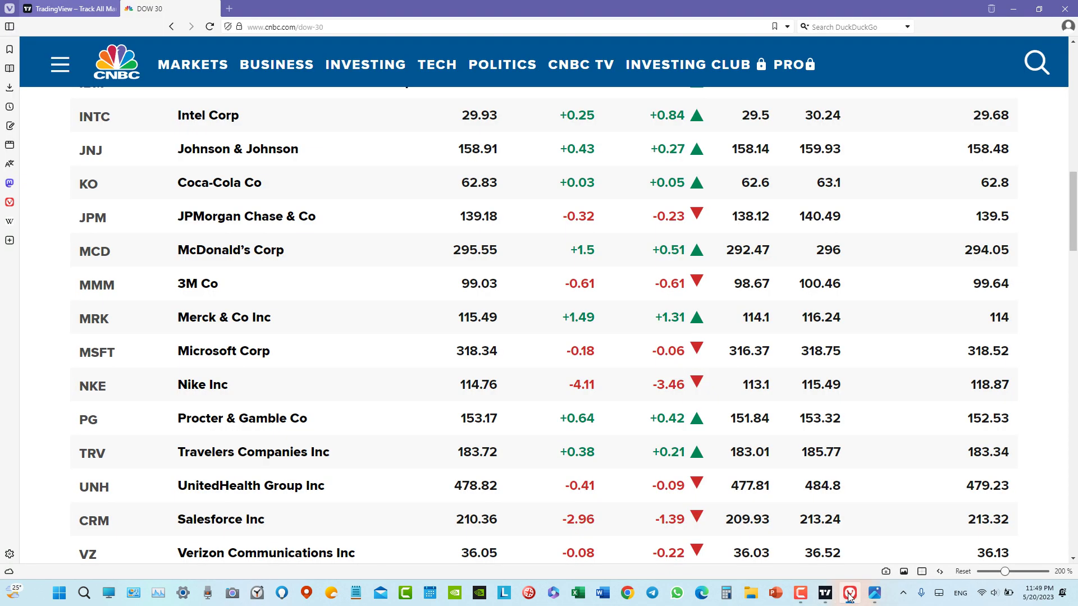
scroll(503, 346, "down", 5)
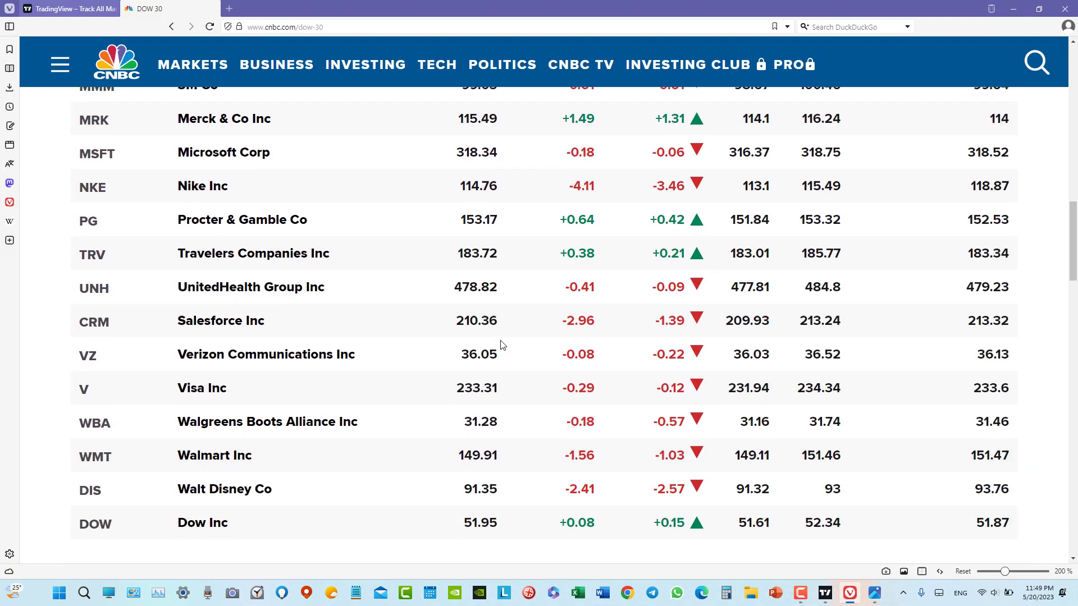
scroll(502, 345, "up", 1)
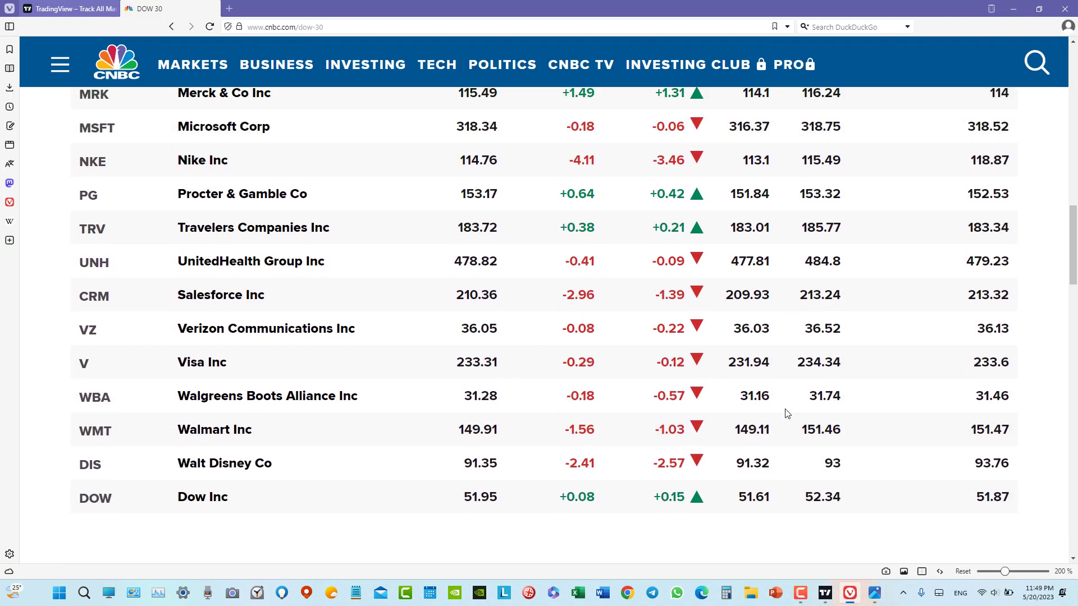
left_click(825, 594)
type("N")
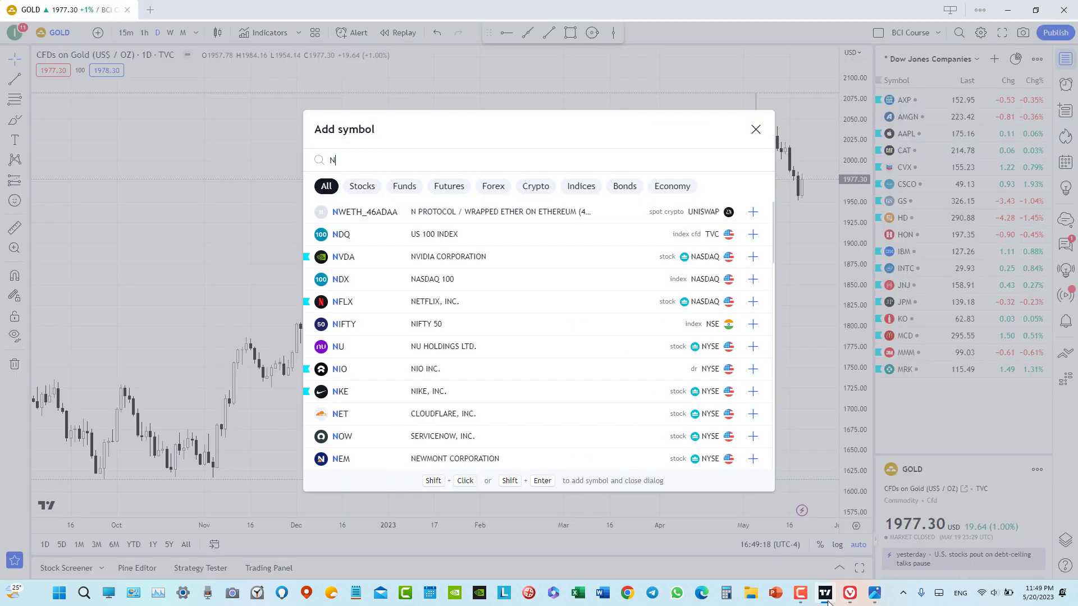
type("KE")
key("Return")
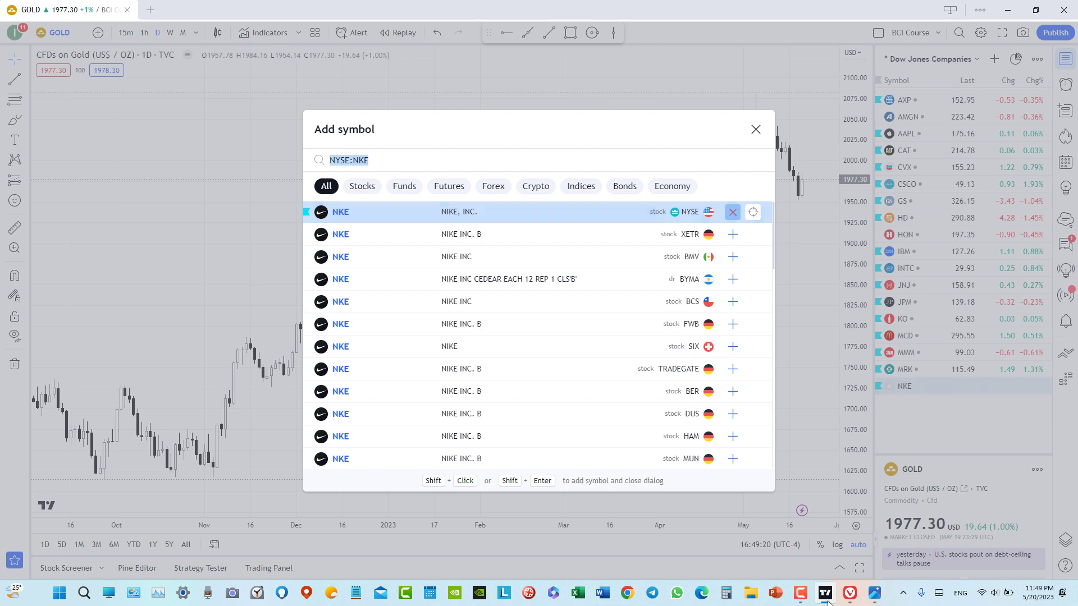
type("PG")
key("Return")
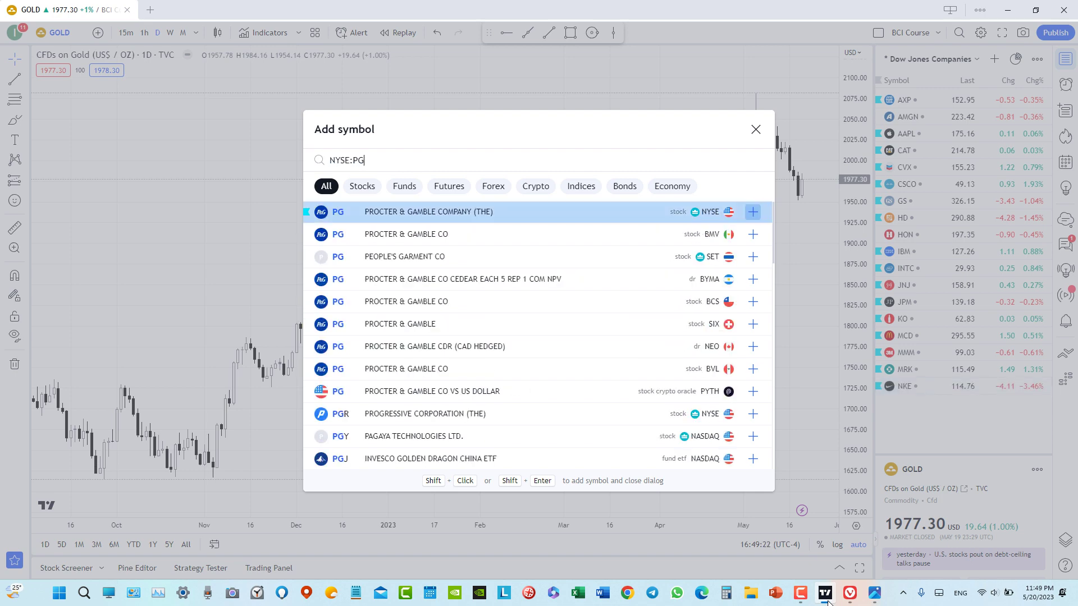
- Add Travelers (TRV) and UnitedHealth (UNH), both as NYSE stocks, to the watchlist, checking the CNBC page for the tickers after TRV
type("TRV")
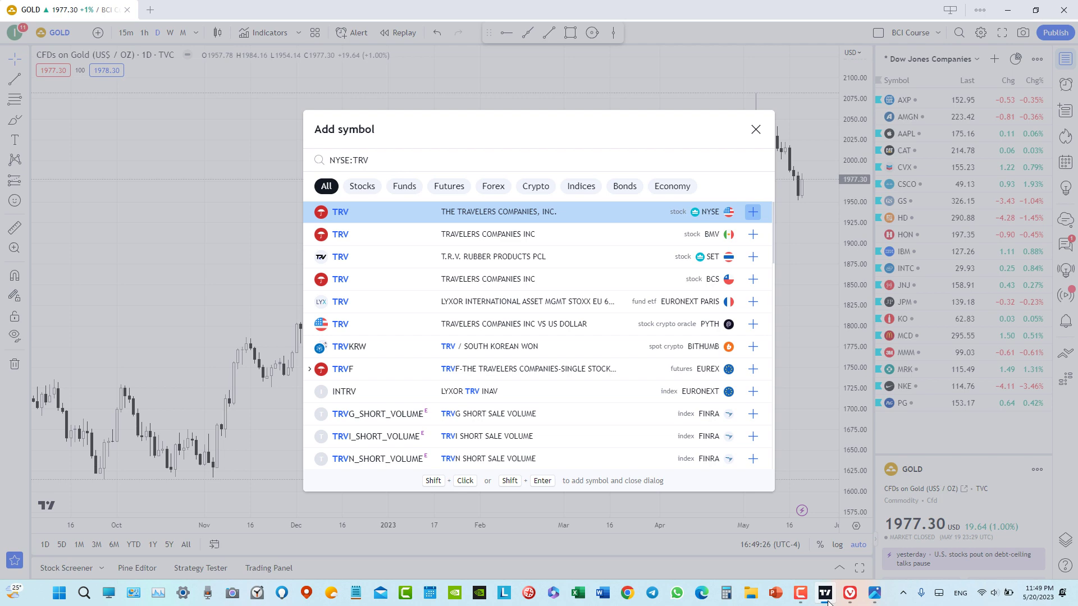
key("Return")
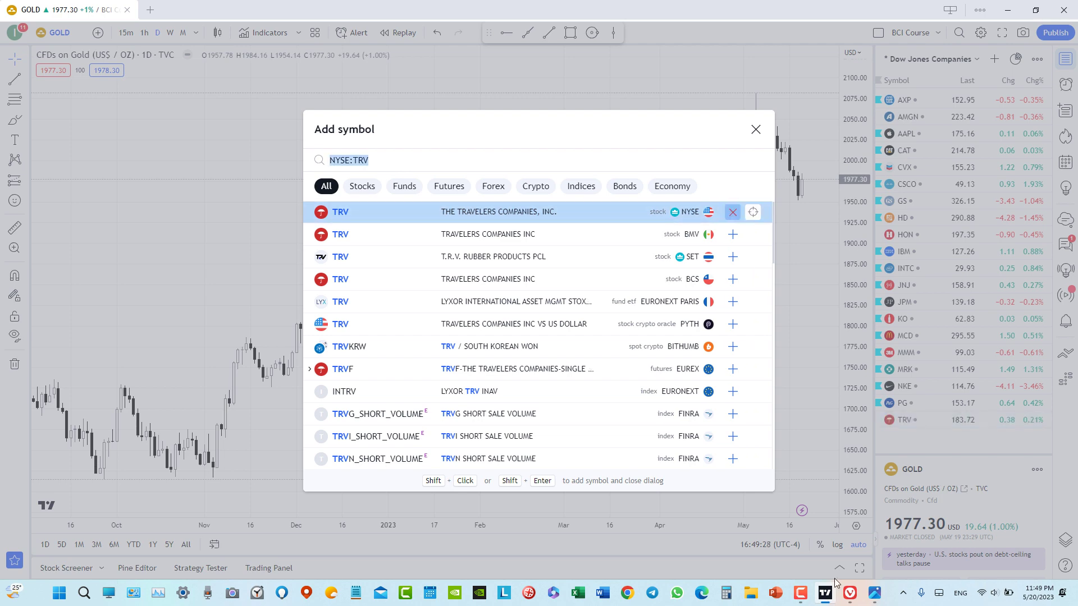
left_click(848, 593)
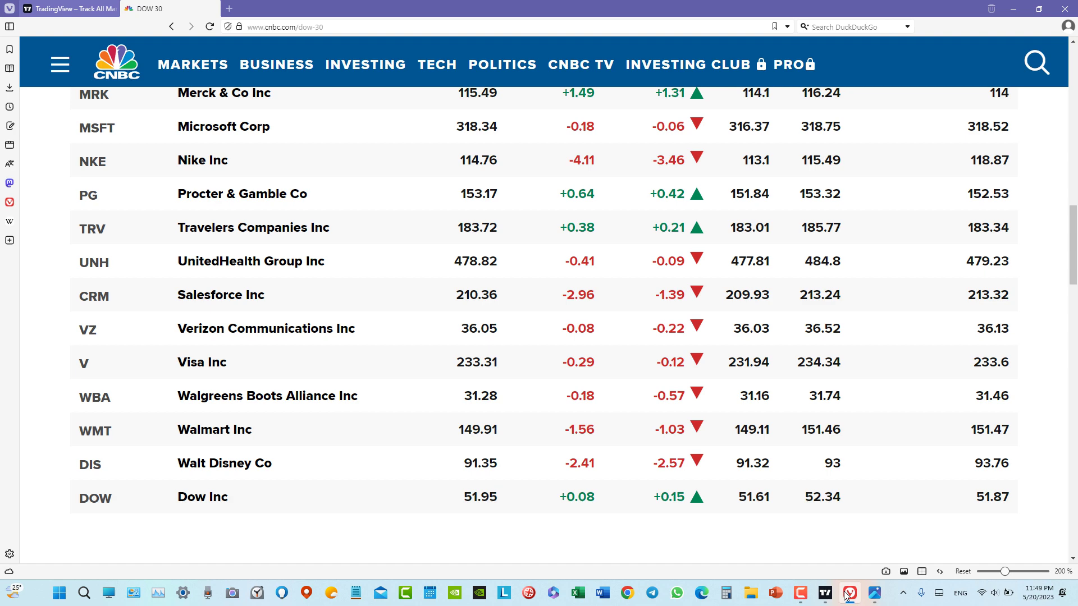
left_click(833, 594)
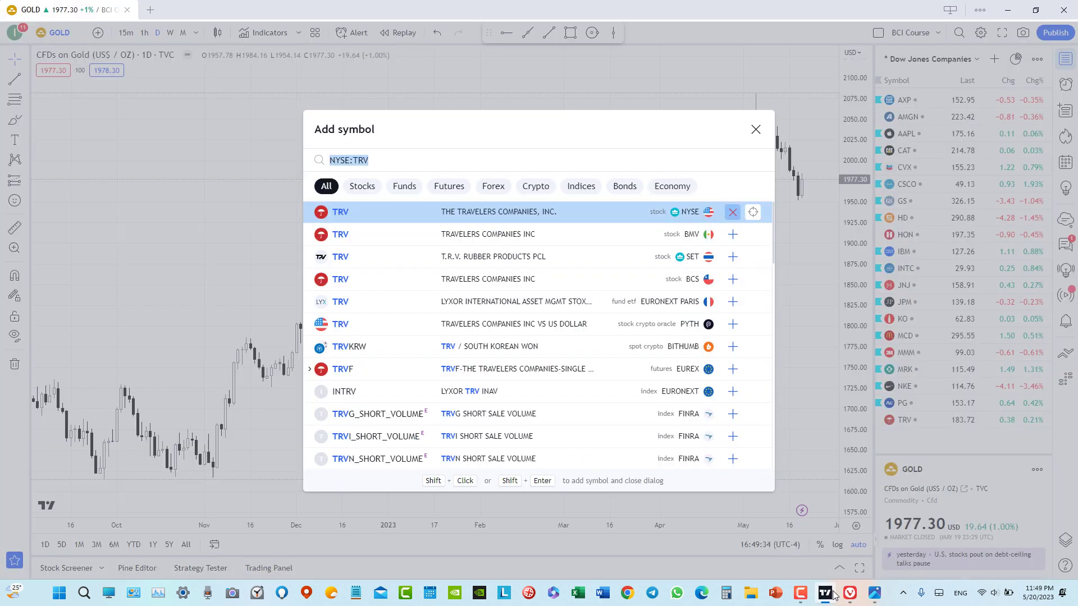
type("UNH")
key("Return")
- Add the Salesforce stock (CRM, NYSE) to the Dow Jones watchlist
type("CRM")
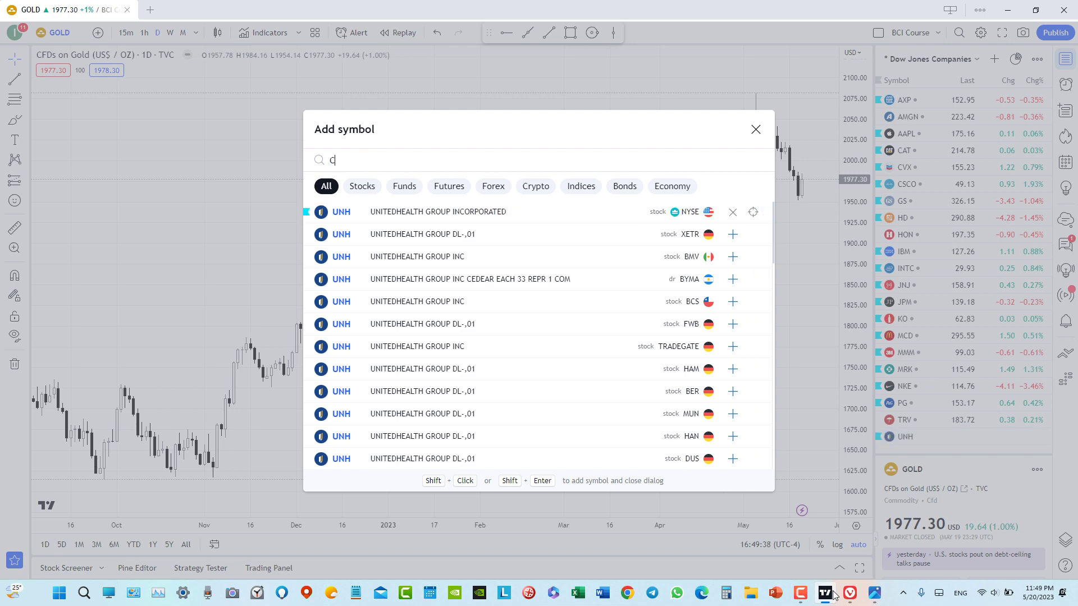
key("Down")
key("Return")
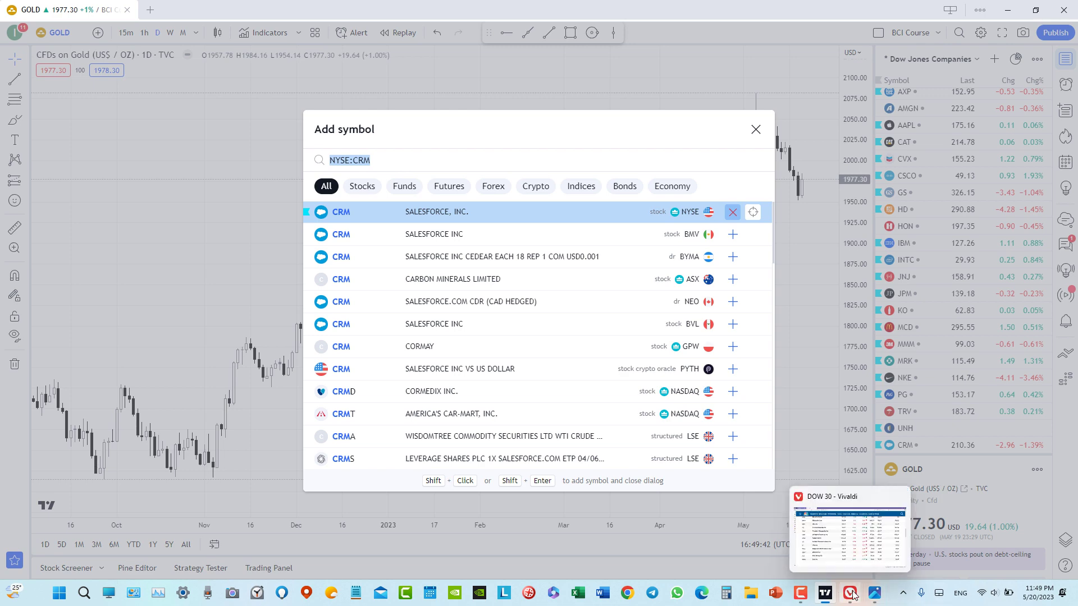
- Check the tickers after Salesforce on the CNBC page and add Verizon (VZ) and Visa (V), both as NYSE stocks, in TradingView
left_click(851, 594)
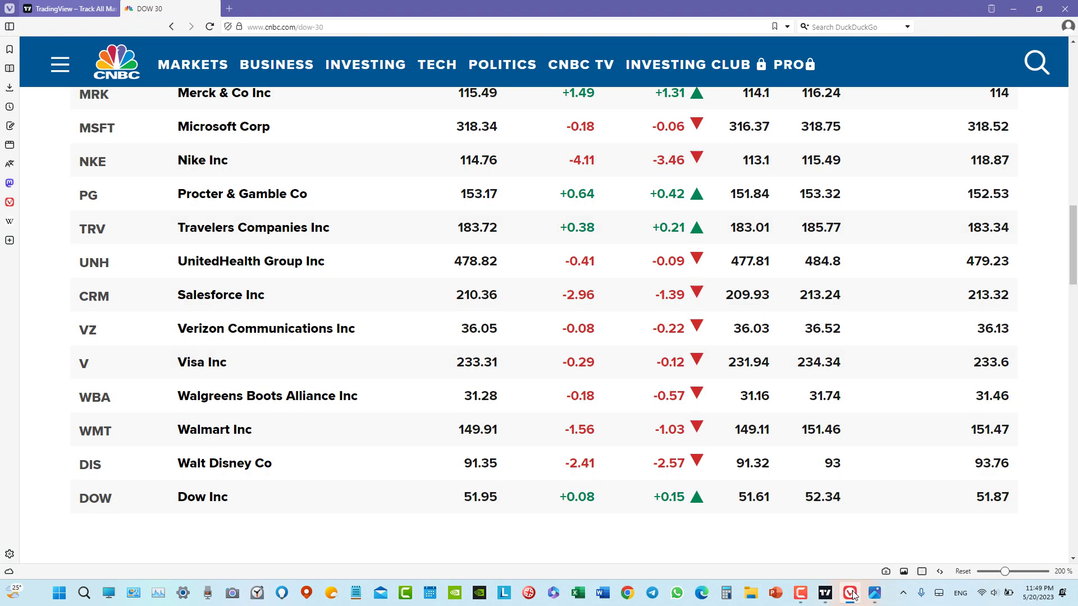
left_click(828, 595)
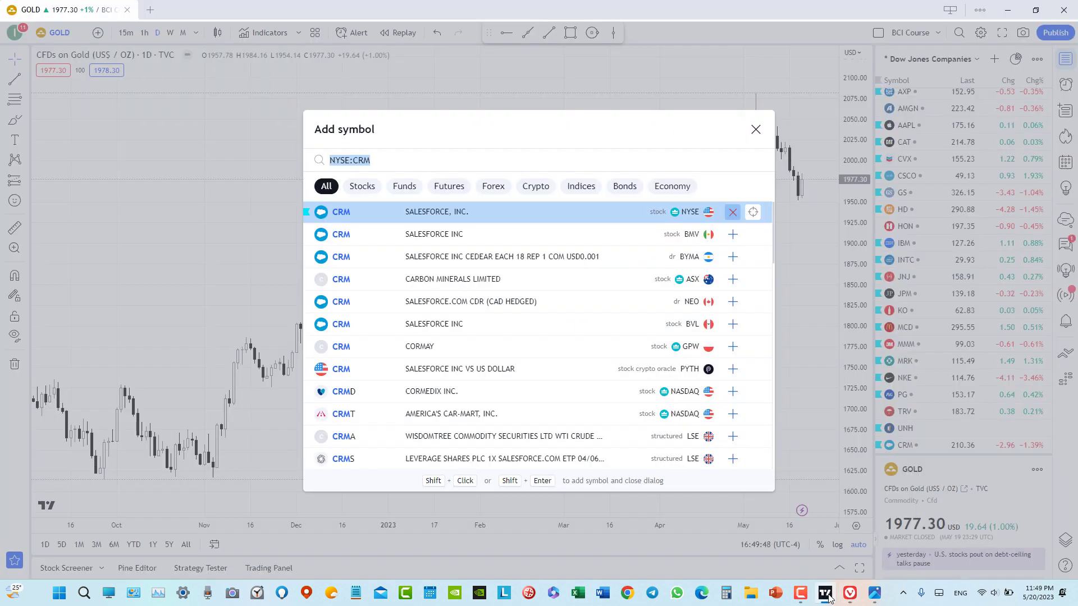
type("VZ")
key("Down")
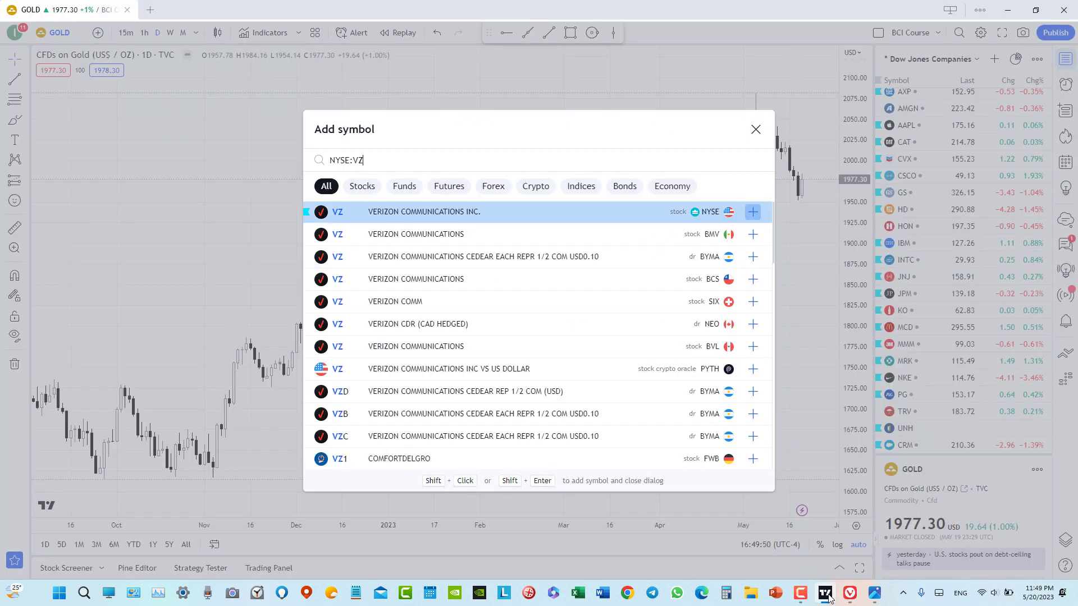
key("Return")
key("BackSpace")
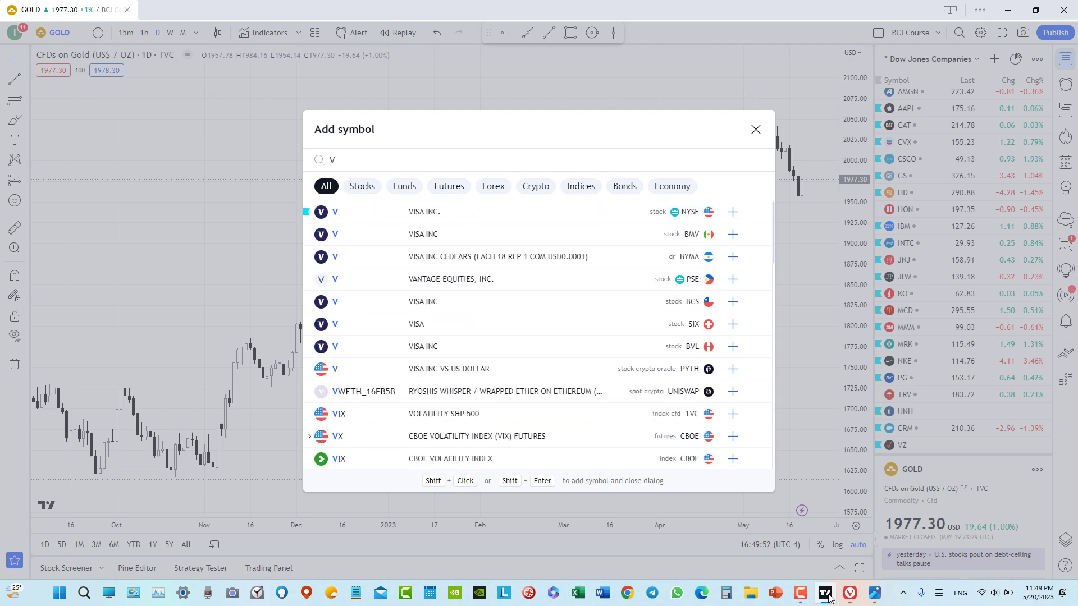
key("Return")
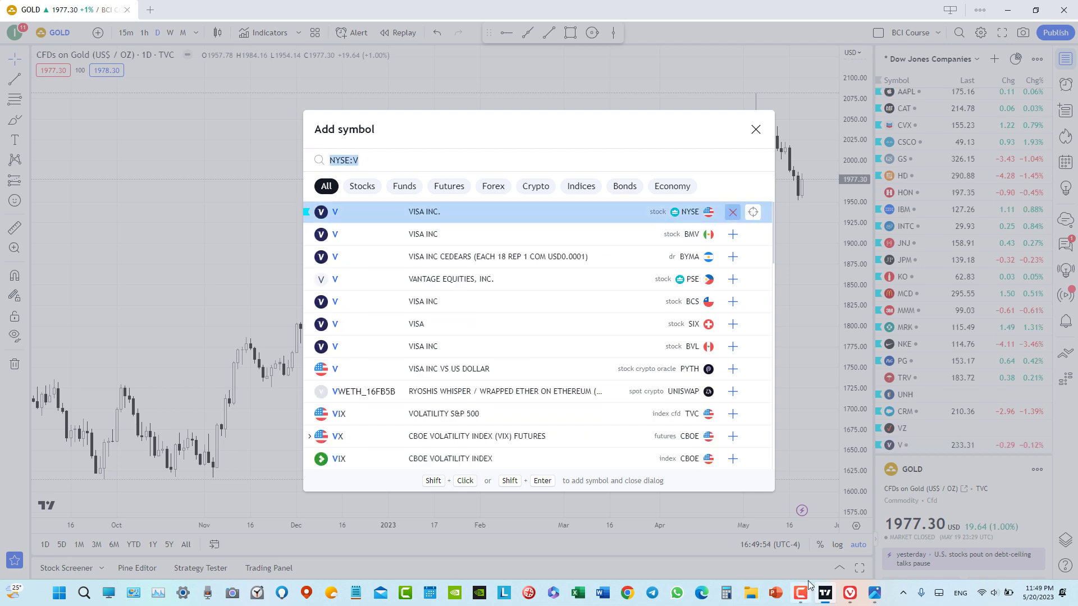
- Look up the tickers after Visa on the CNBC page and add Walgreens Boots Alliance (WBA, NASDAQ) to the watchlist in TradingView
left_click(849, 593)
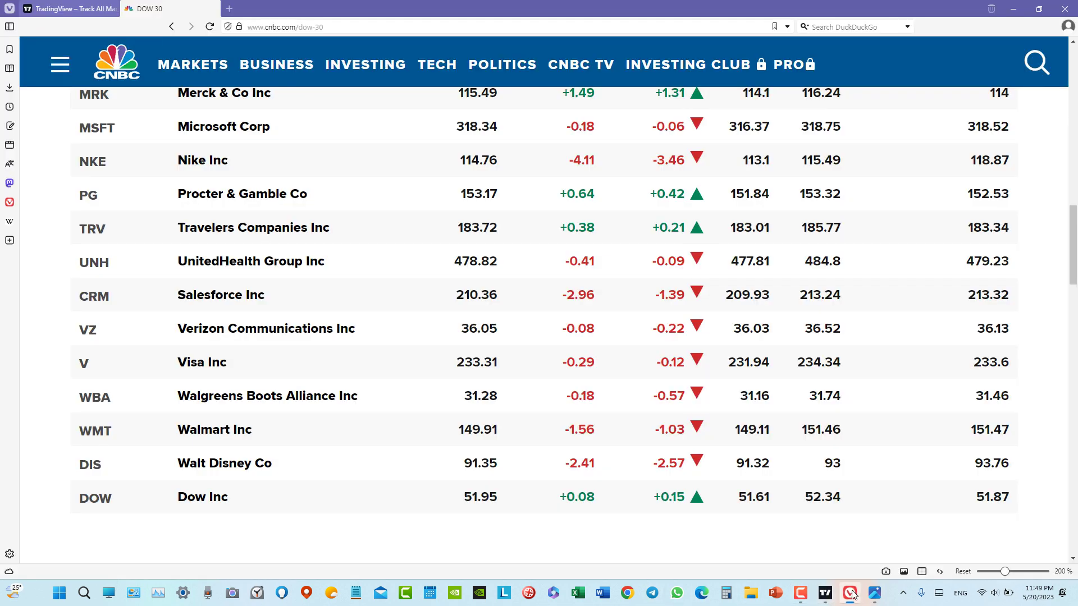
double_click(221, 402)
left_click(222, 402)
left_click(824, 592)
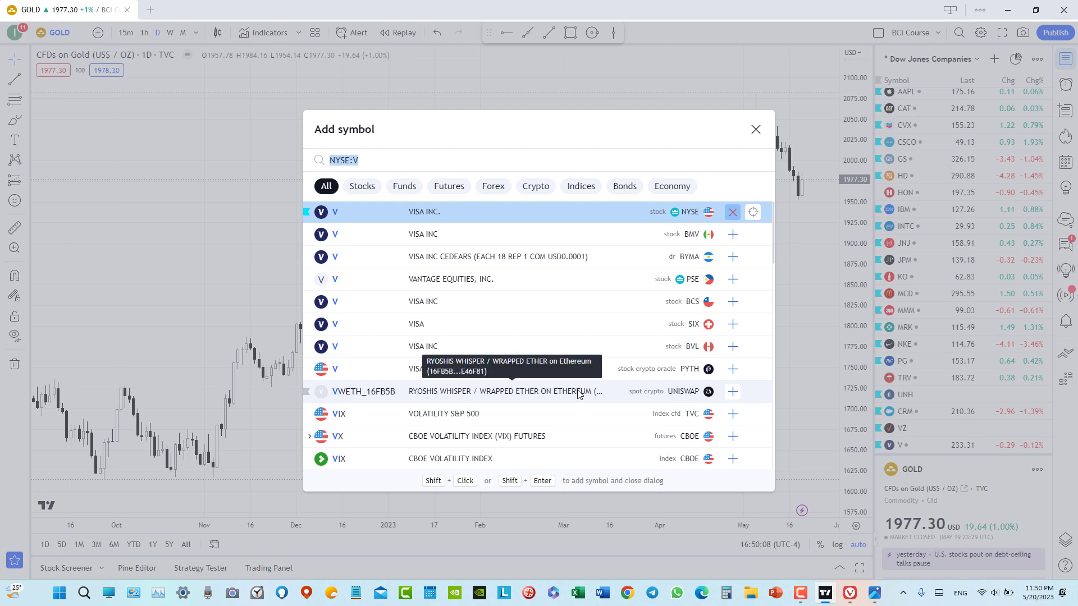
key("alt+Tab")
key("alt+Tab")
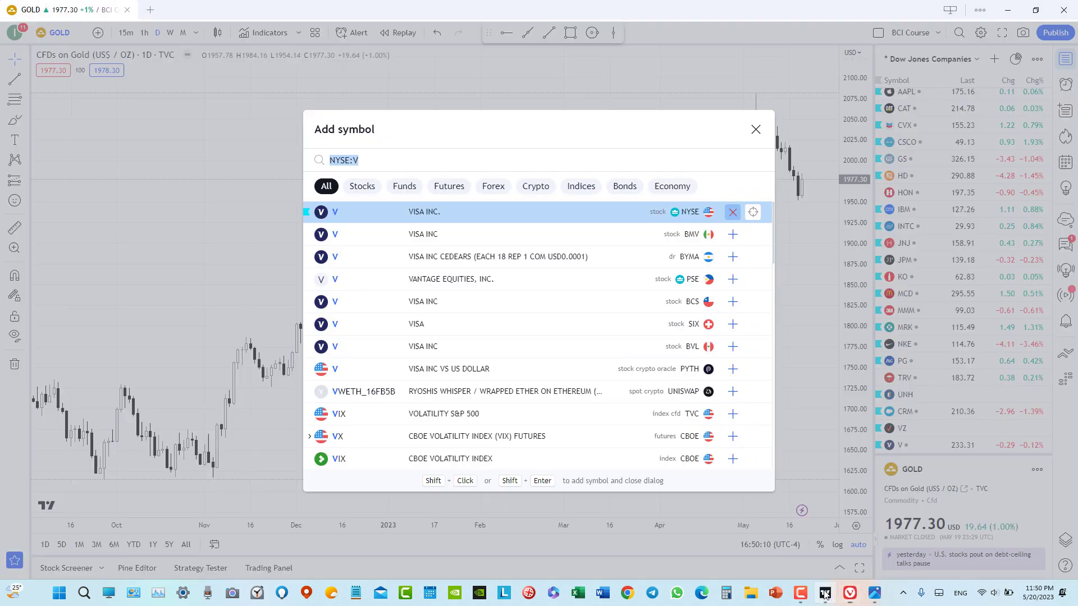
type("WBA")
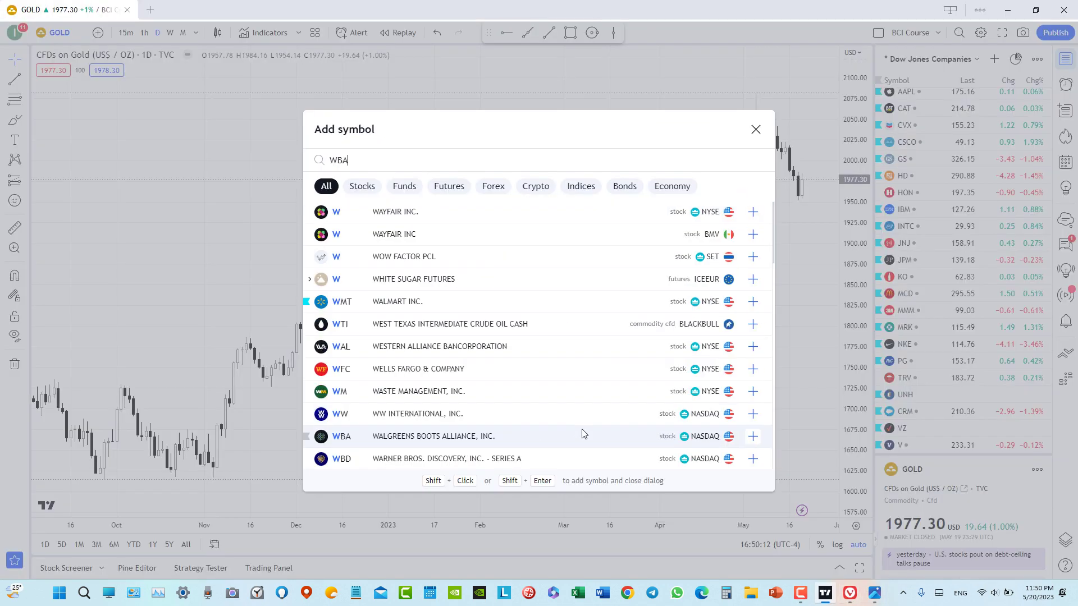
key("Down")
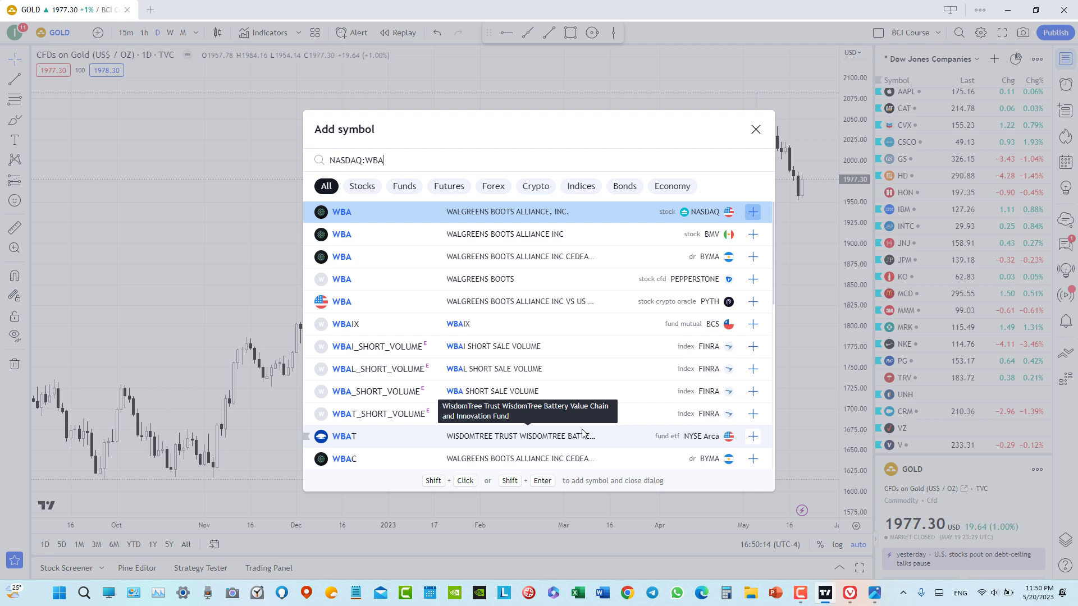
key("Return")
- Add the Walmart stock (WMT, NYSE) to the Dow Jones watchlist
type("WA")
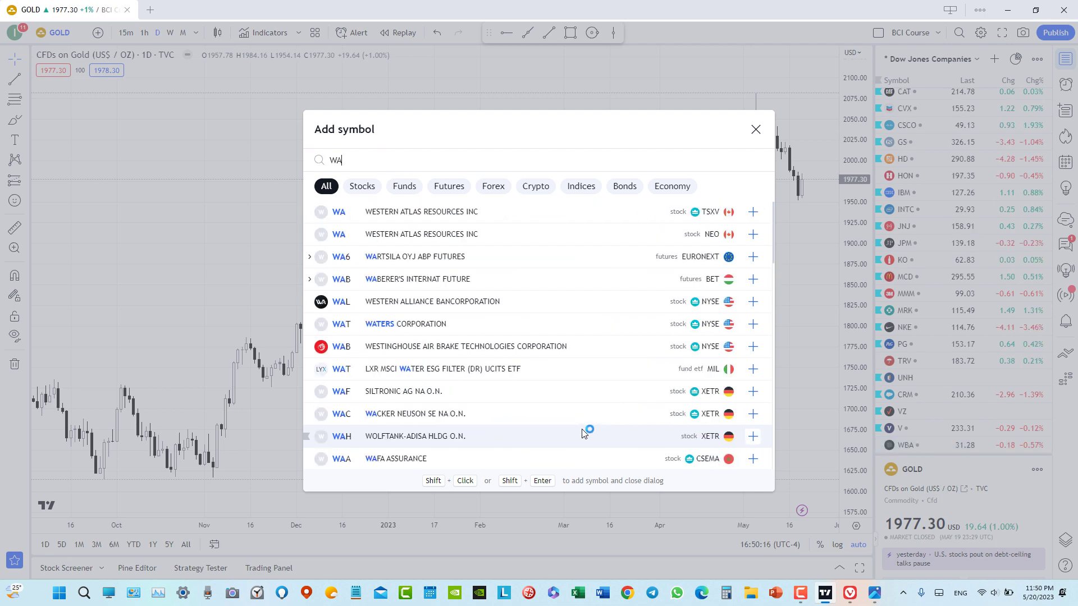
type("L")
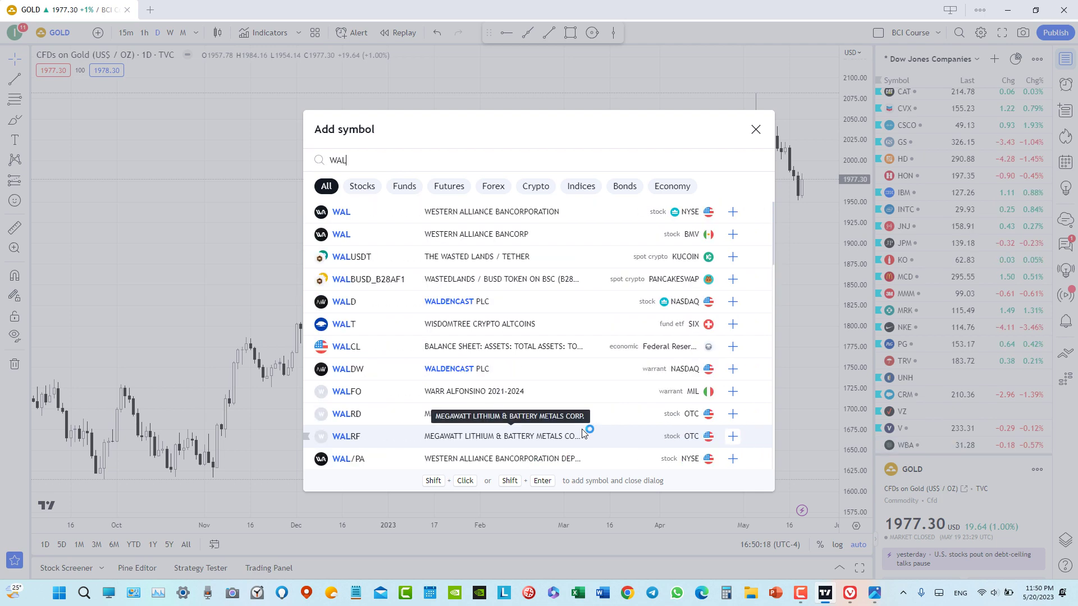
key("BackSpace")
key("BackSpace")
type("M")
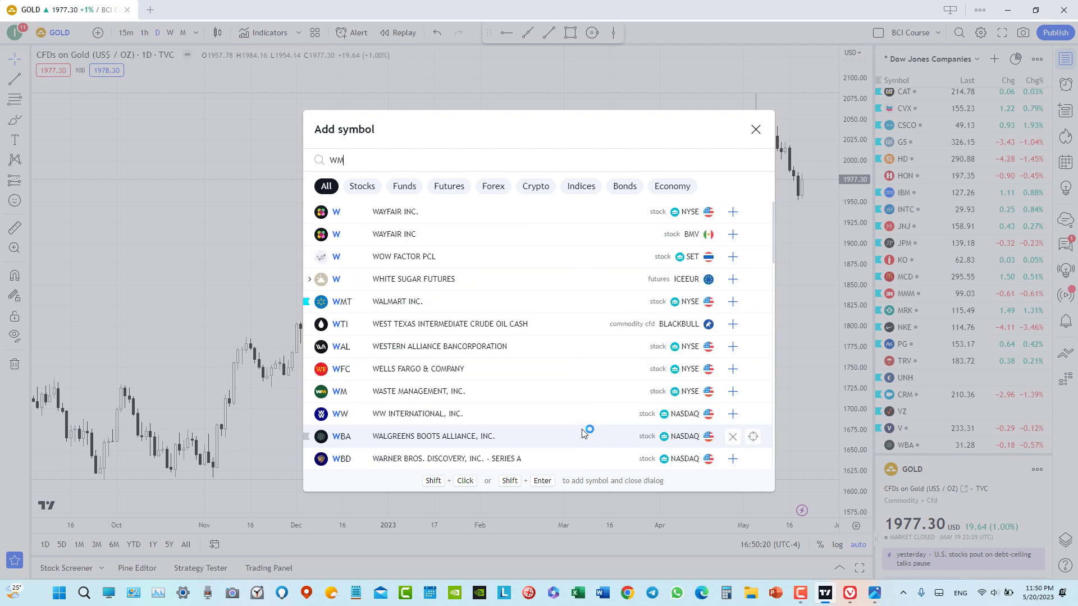
type("T")
key("Return")
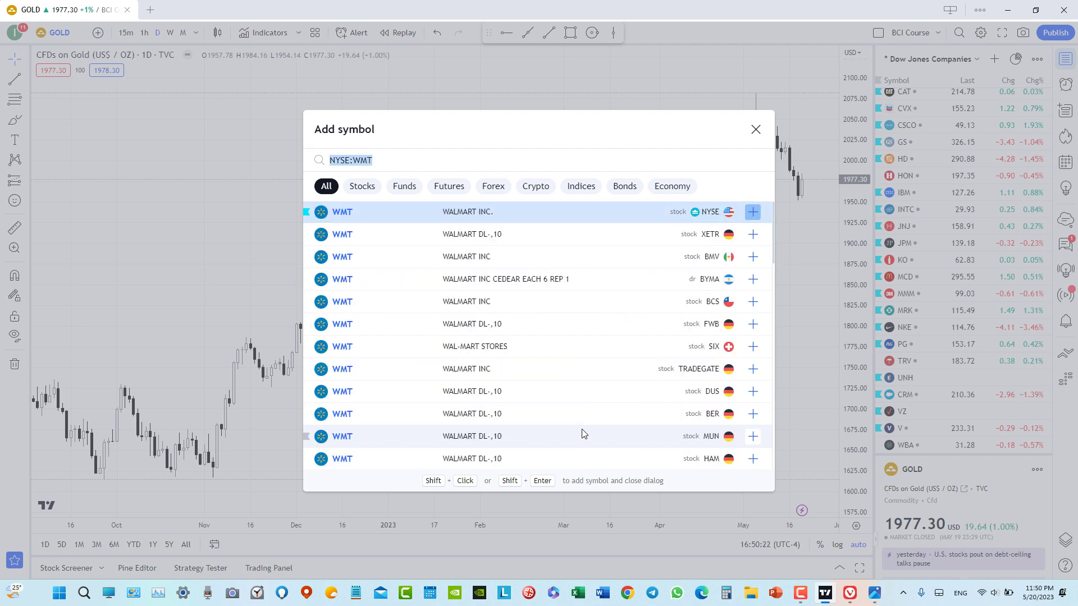
- Add Walt Disney (DIS) and, after checking the last CNBC ticker, Dow Inc. (DOW), both as NYSE stocks, to the watchlist in TradingView
type("DIS")
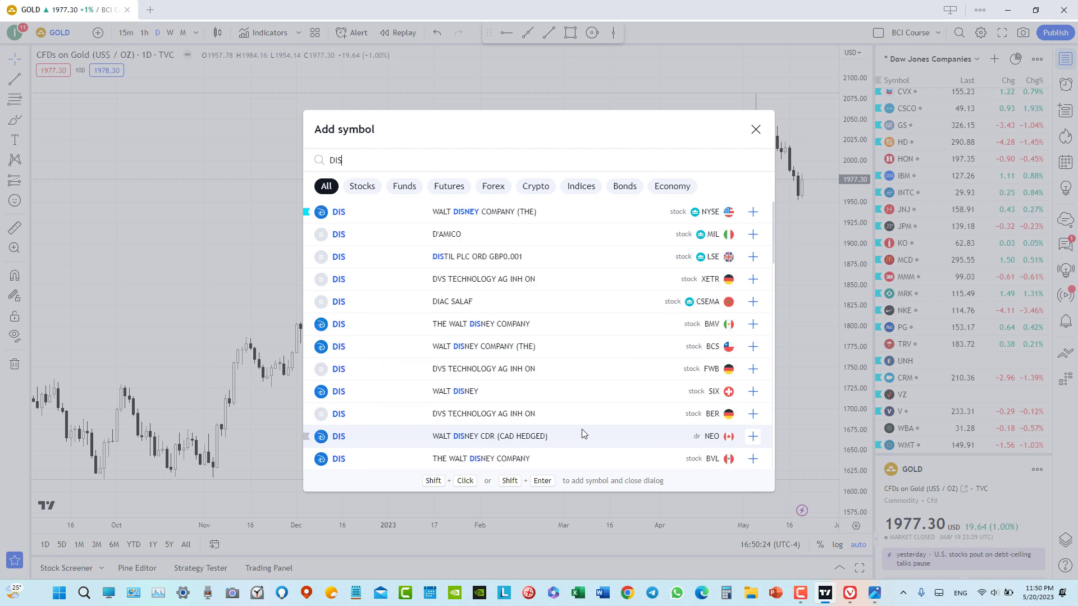
key("Return")
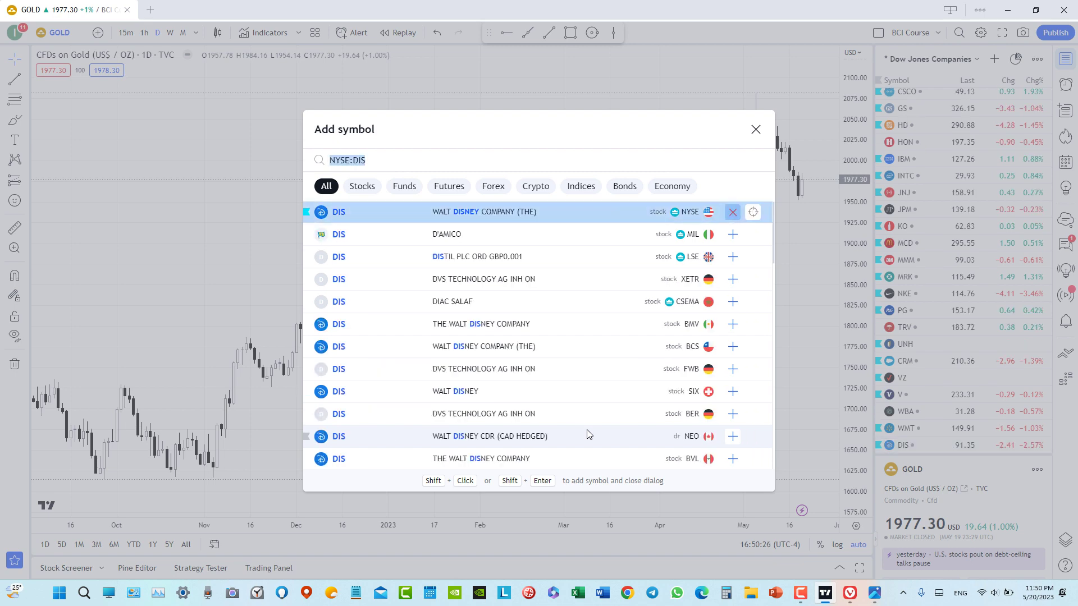
left_click(848, 594)
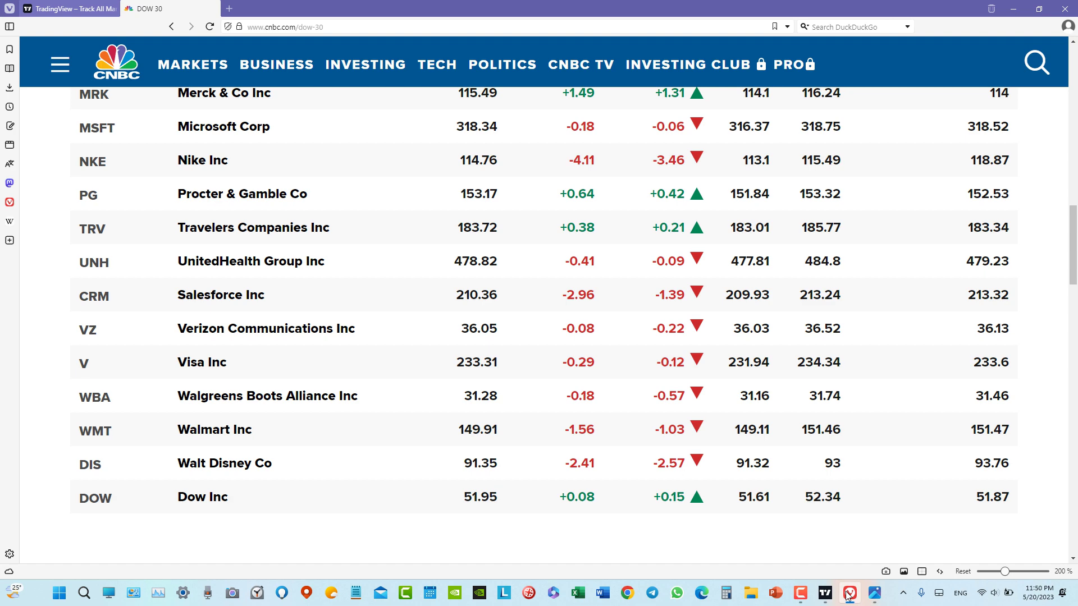
left_click(824, 593)
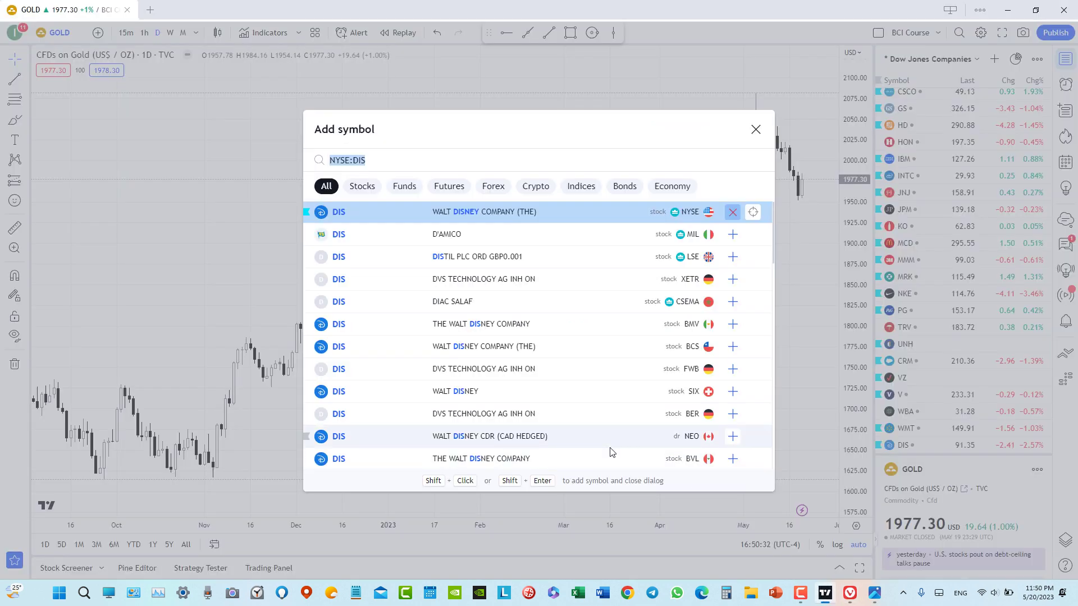
type("DOW")
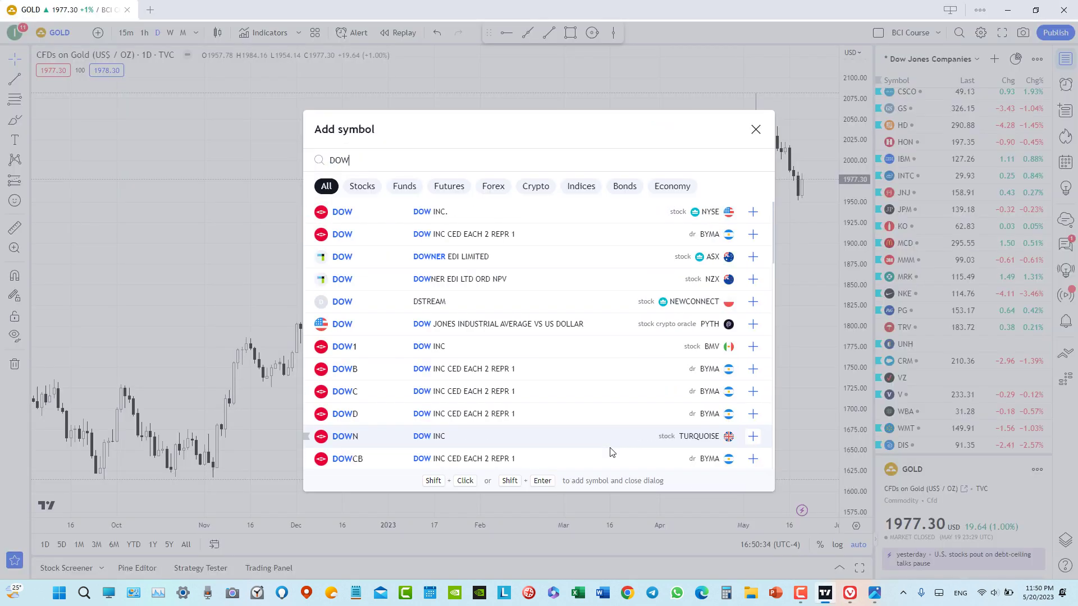
key("Down")
key("Return")
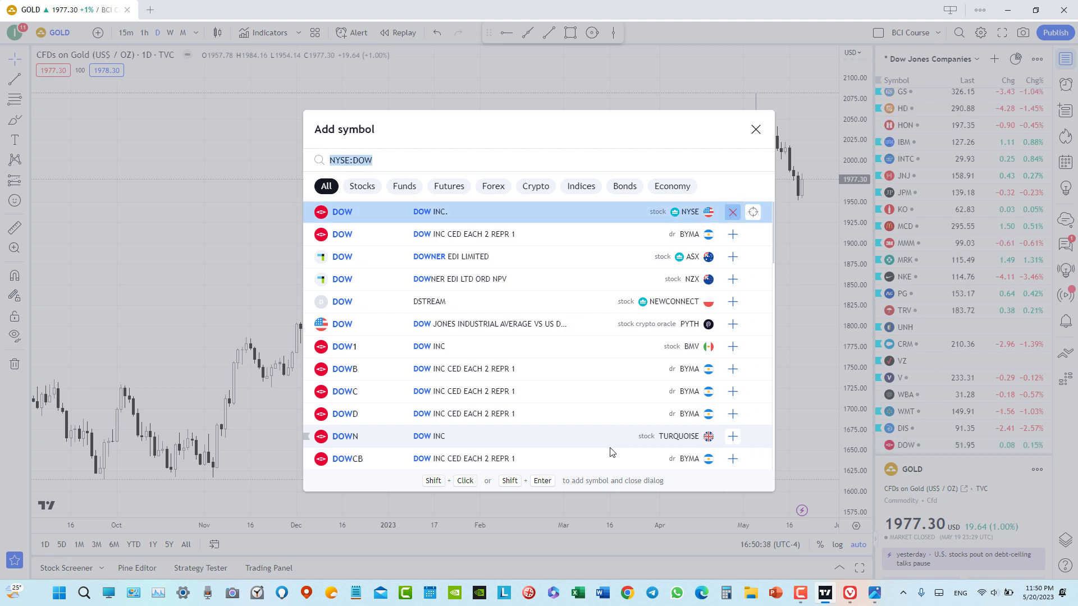
- Add the Dow Jones Industrial Average index (DJI, TVC) to the watchlist and close the symbol search
type("DJI")
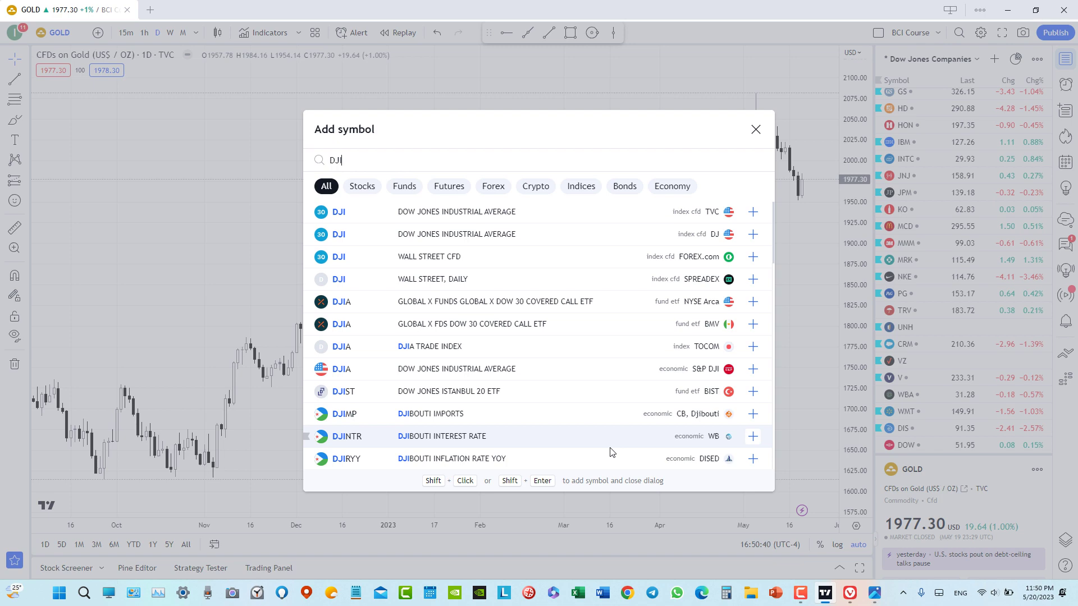
left_click(527, 212)
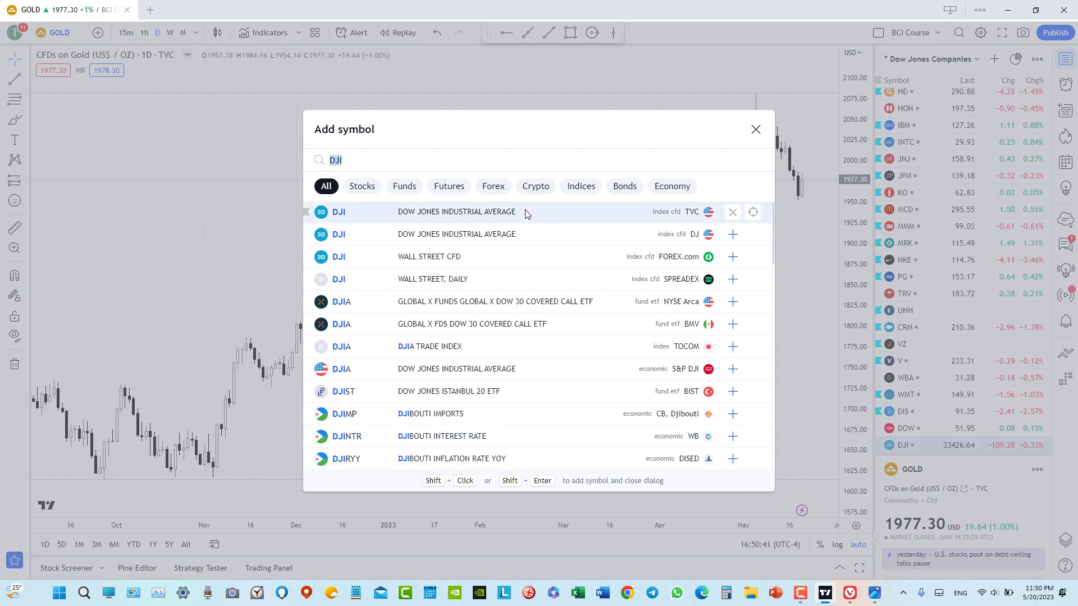
left_click(755, 129)
- Open the DJI chart from the watchlist and move DJI to the first position, above AXP
scroll(932, 219, "up", 3)
scroll(933, 219, "down", 3)
left_click(924, 443)
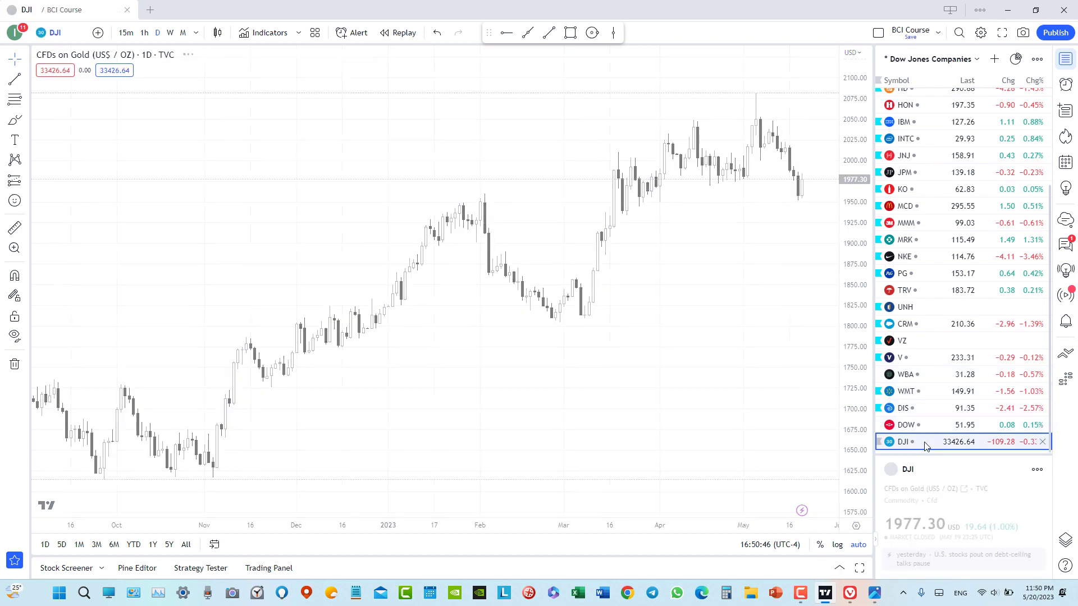
left_click_drag(923, 443, 923, 109)
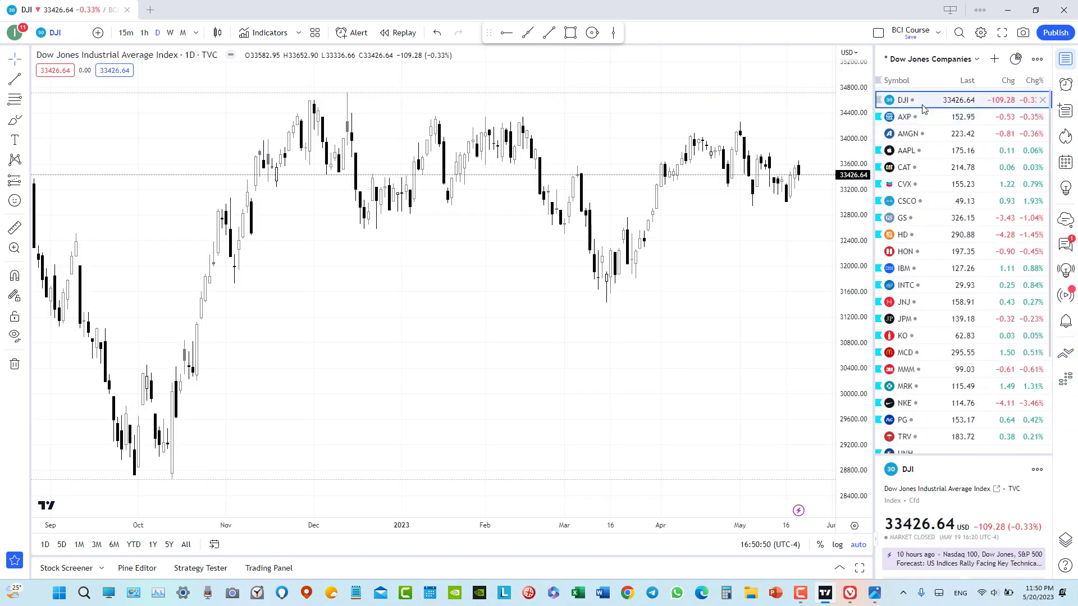
scroll(581, 267, "up", 2)
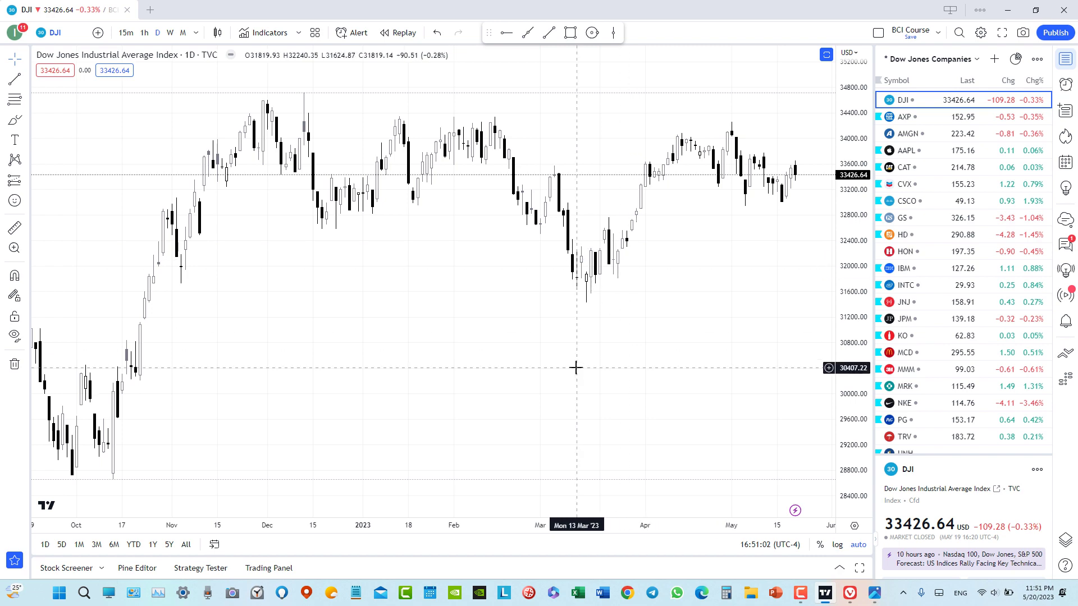
- Switch to the CNBC page in the browser and view its NASDAQ 100 stock list
left_click(849, 592)
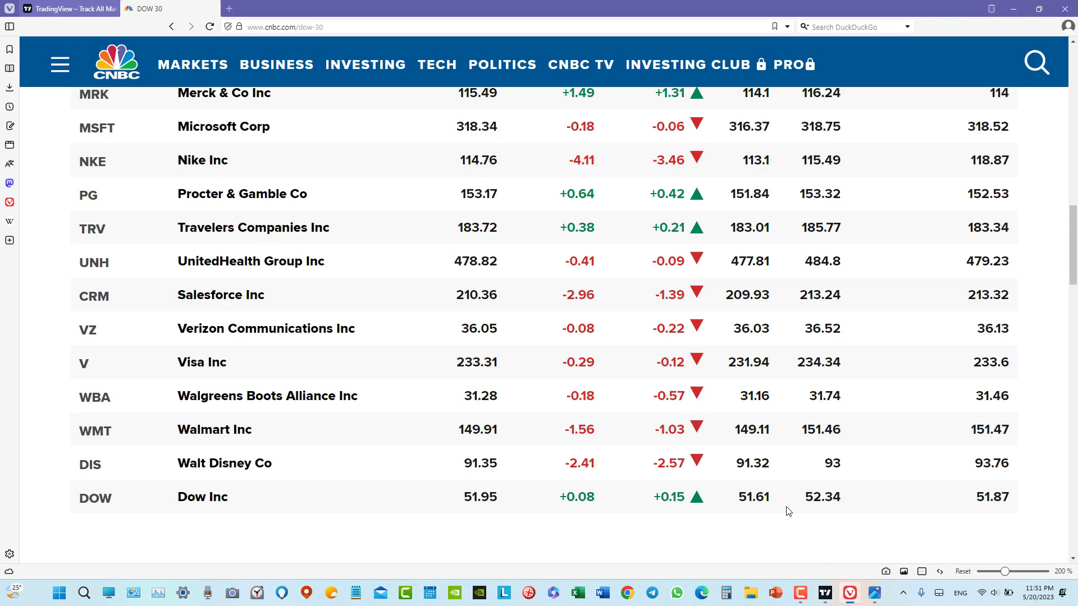
scroll(521, 319, "up", 15)
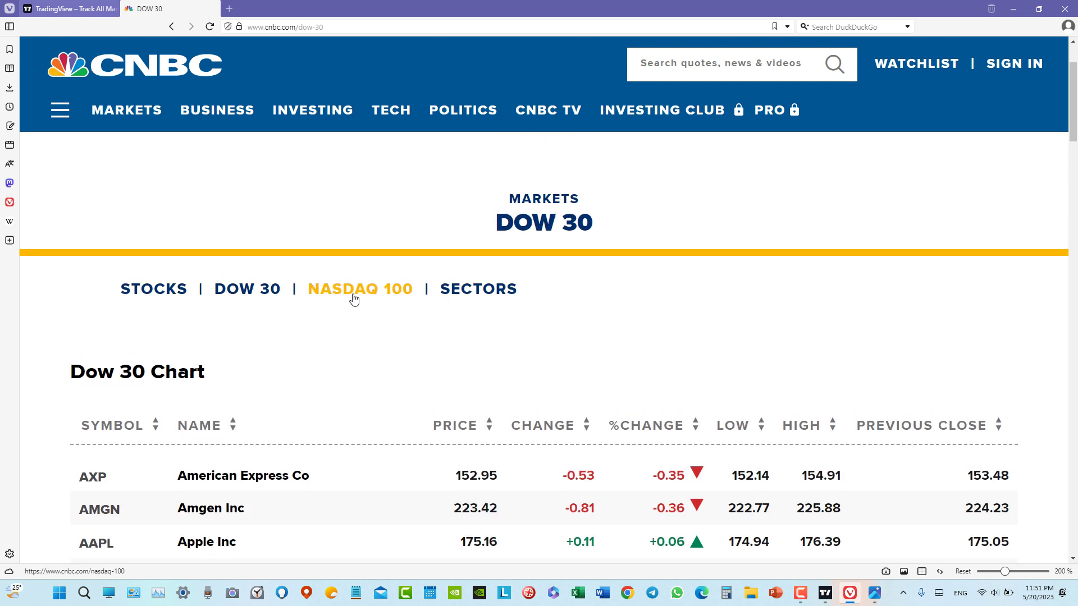
left_click(353, 299)
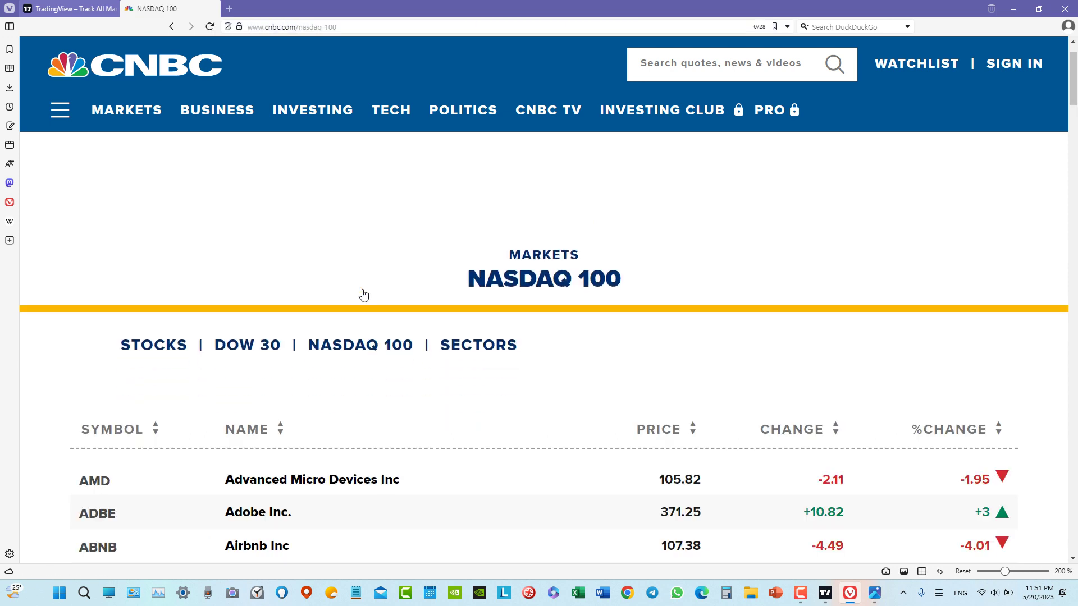
scroll(364, 295, "down", 3)
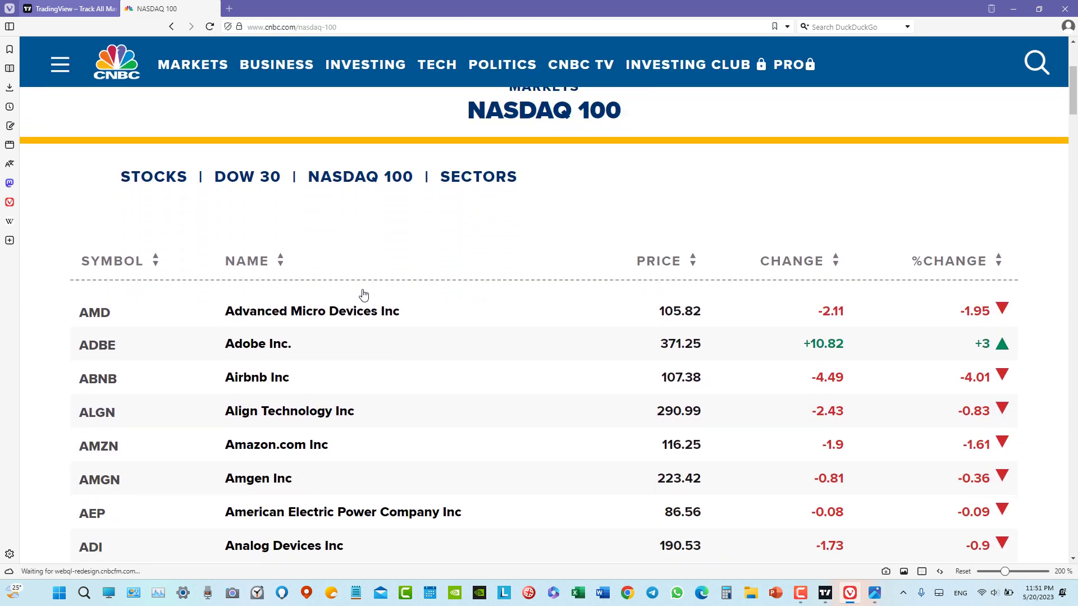